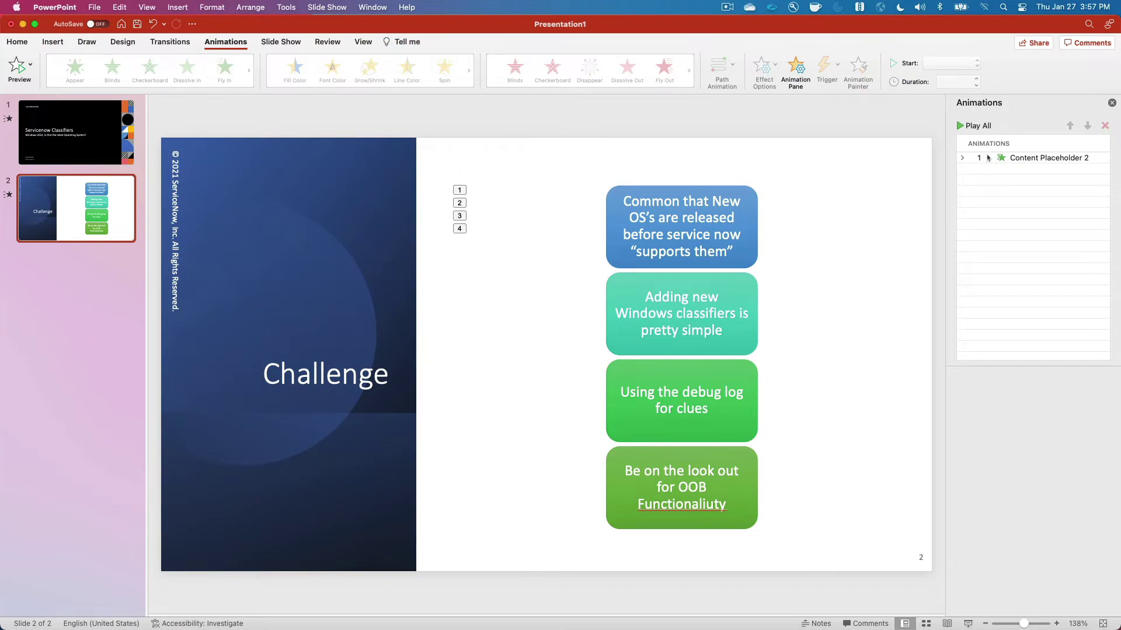
- Note the device's Computer class in Discovery Status, then view the crutukw2022 computer record
key(super+Tab)
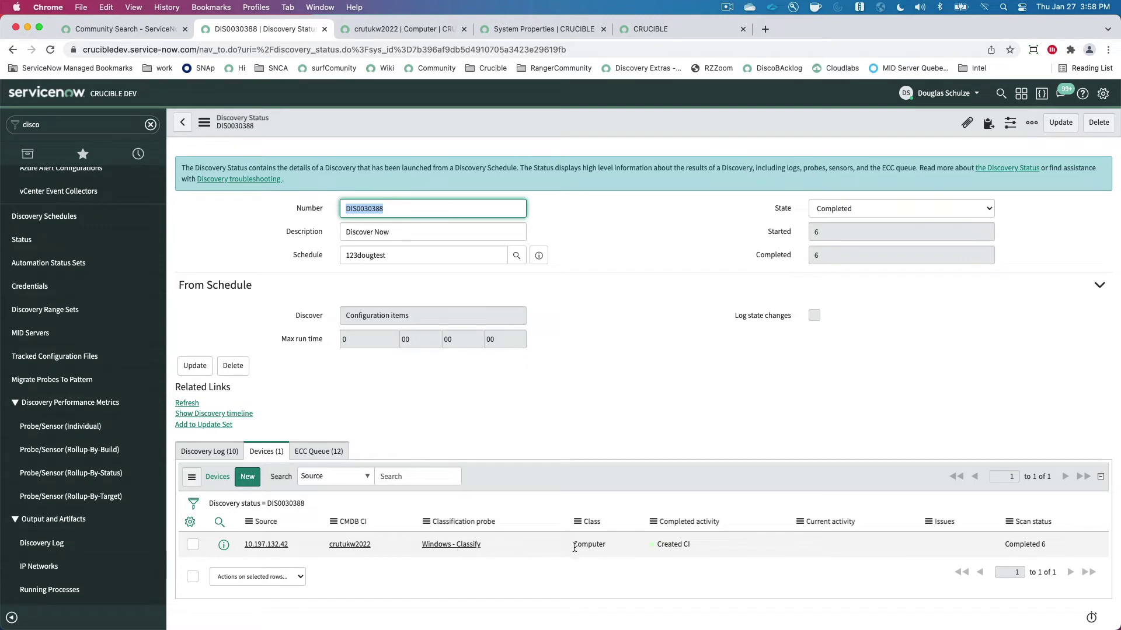
drag(574, 546, 612, 552)
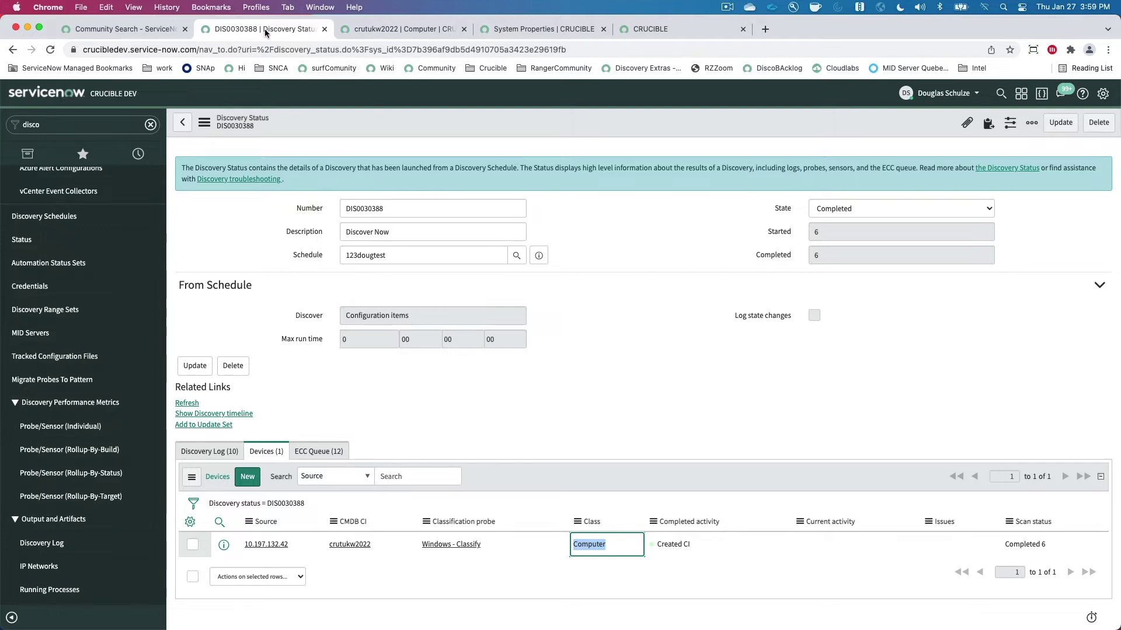
click(361, 31)
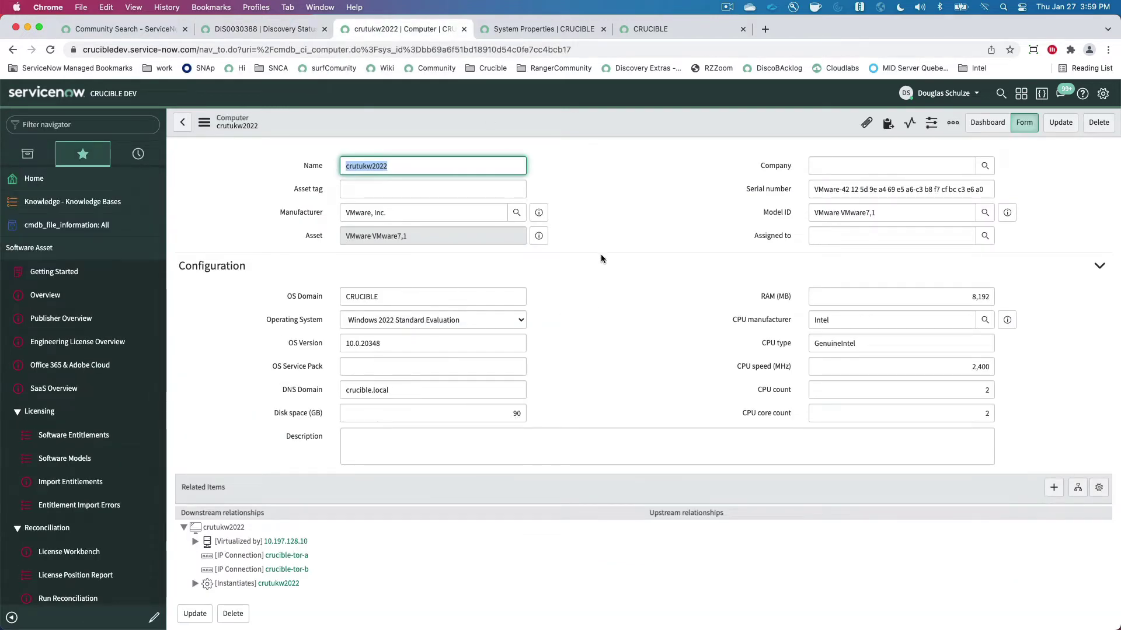
scroll(602, 255, down, 5)
- Filter the navigator with 'disco' and open CI Classification > Windows
click(69, 126)
text(disco)
scroll(68, 363, down, 3)
scroll(67, 363, down, 10)
scroll(67, 363, down, 10)
click(35, 429)
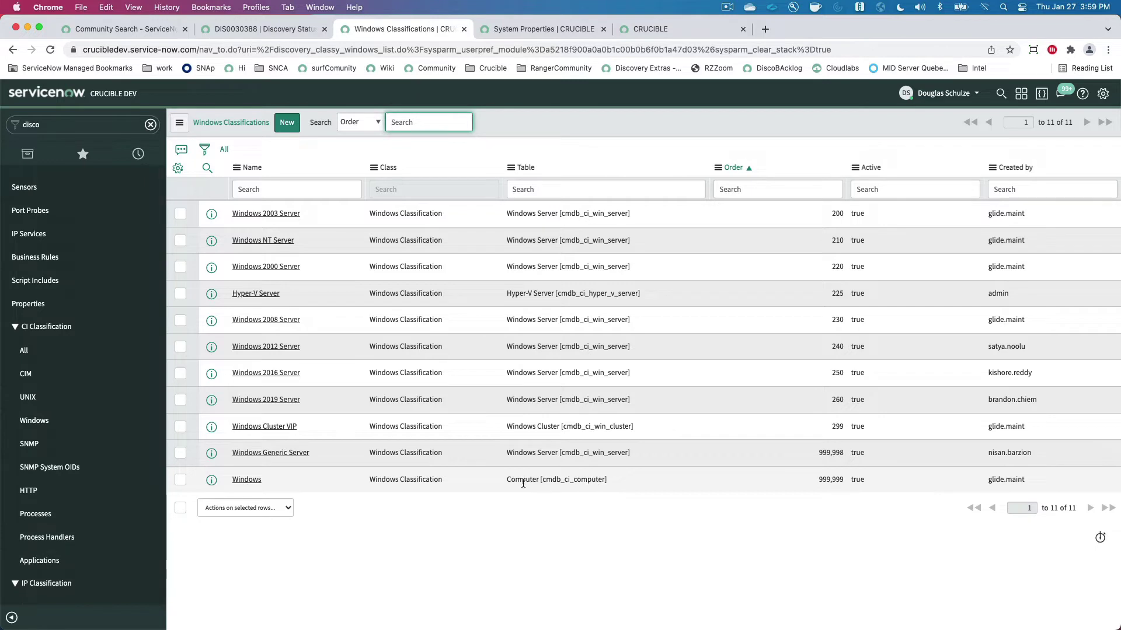
- Review the Windows classifier's Computer table and the Windows 2019 Server classifier record
drag(506, 480, 611, 480)
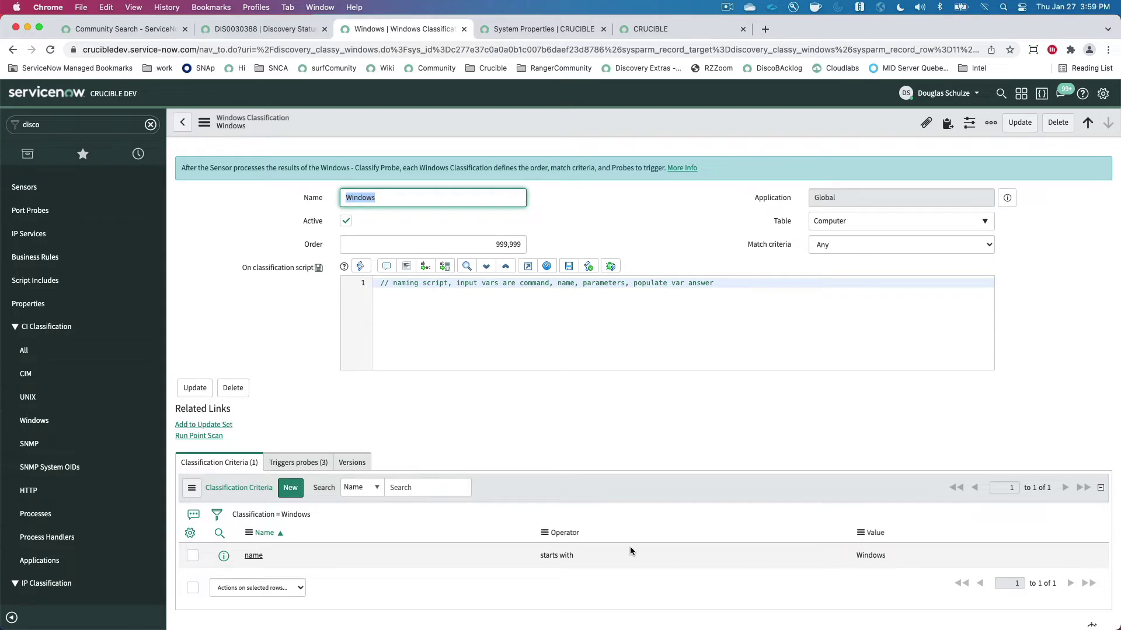
click(179, 124)
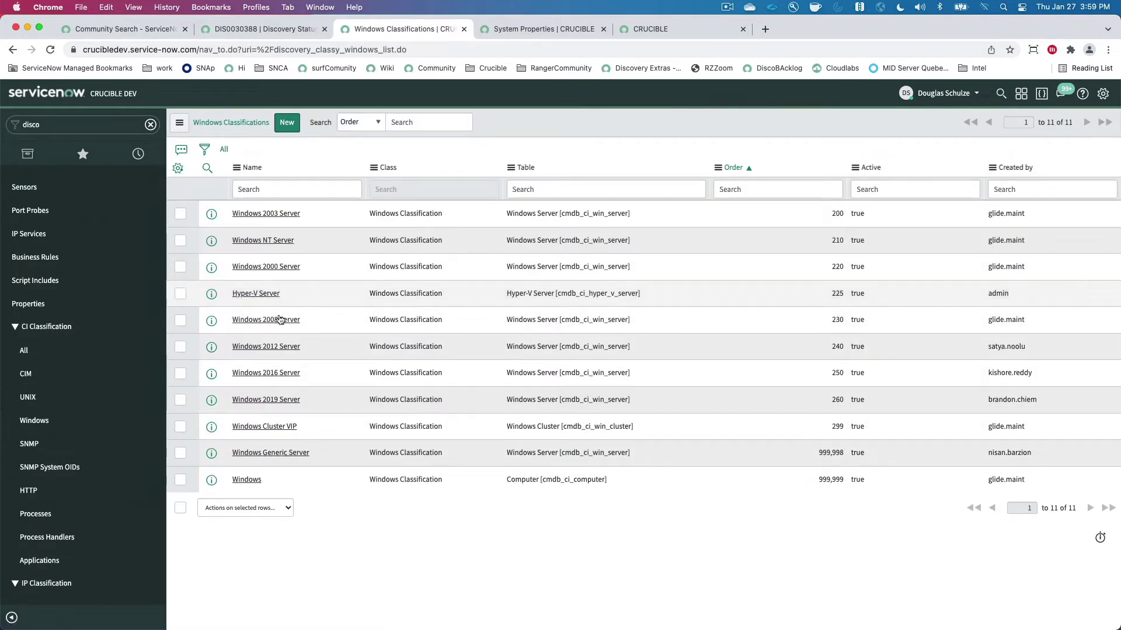
click(271, 401)
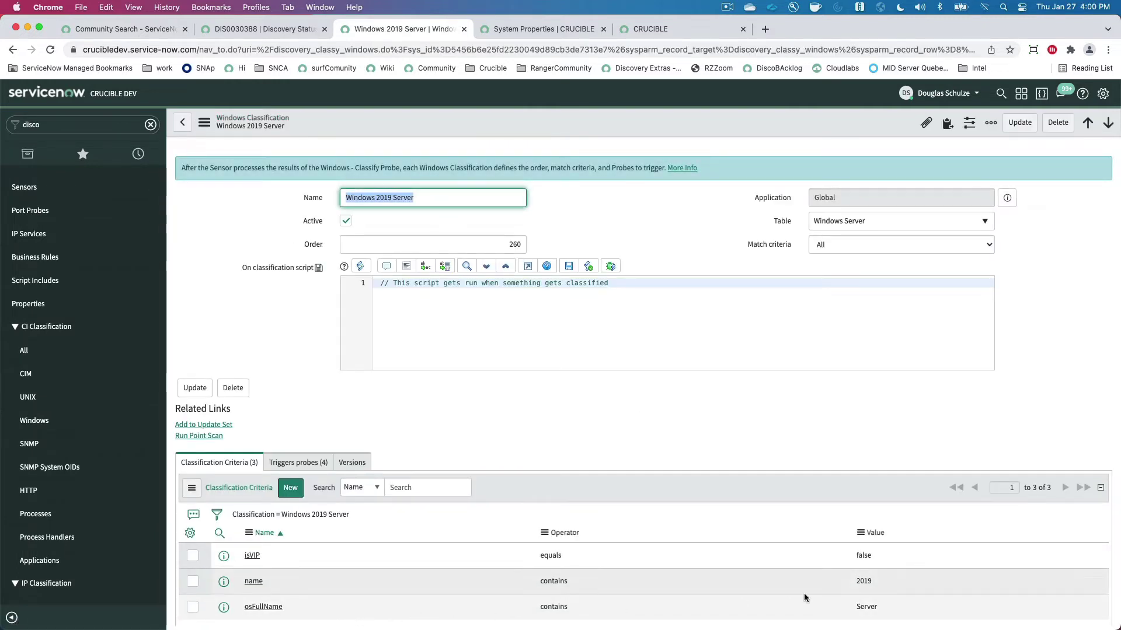
click(182, 123)
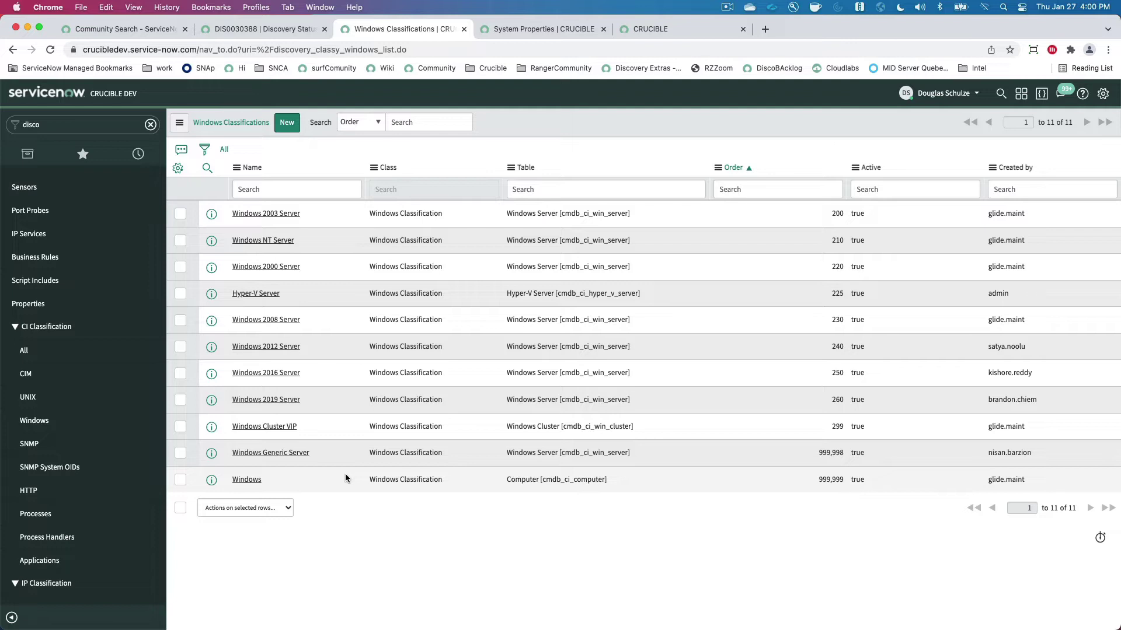
- Show the glide.discovery.debug.classification system property set to true
click(527, 30)
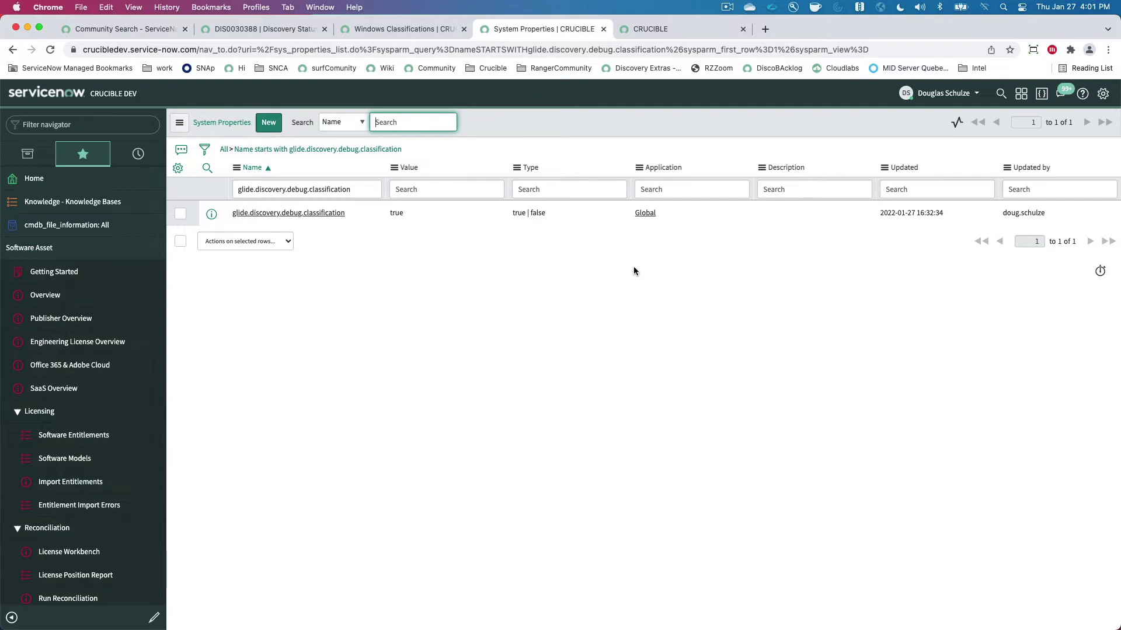
- Inspect the Windows 2003 Server classifier's checked values in the debug log against the classifications list
click(685, 32)
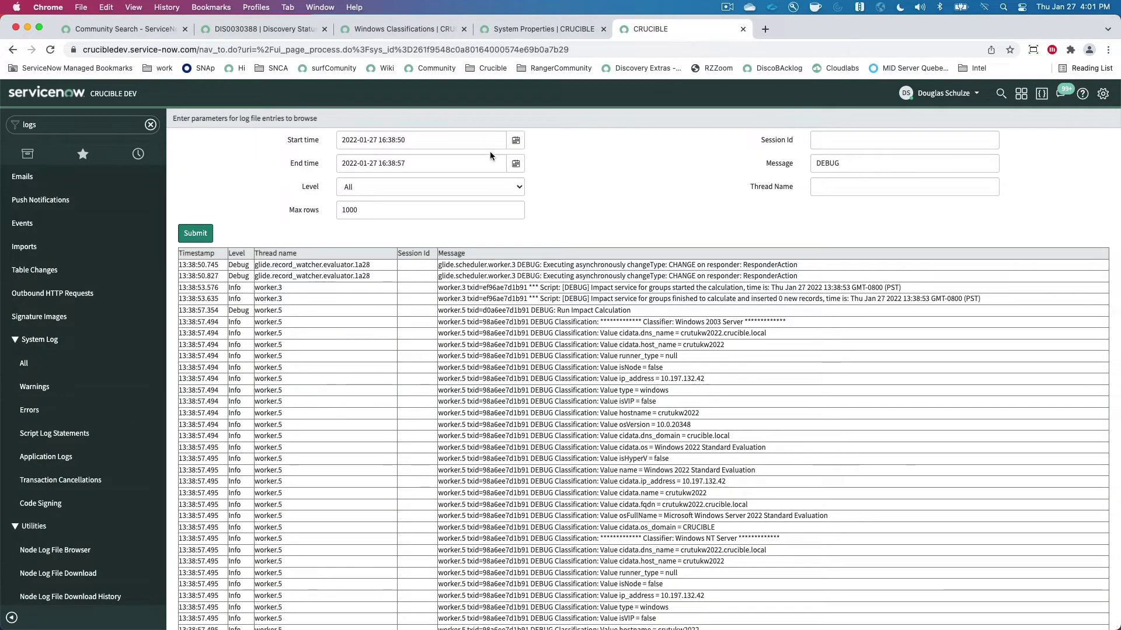
scroll(643, 262, down, 5)
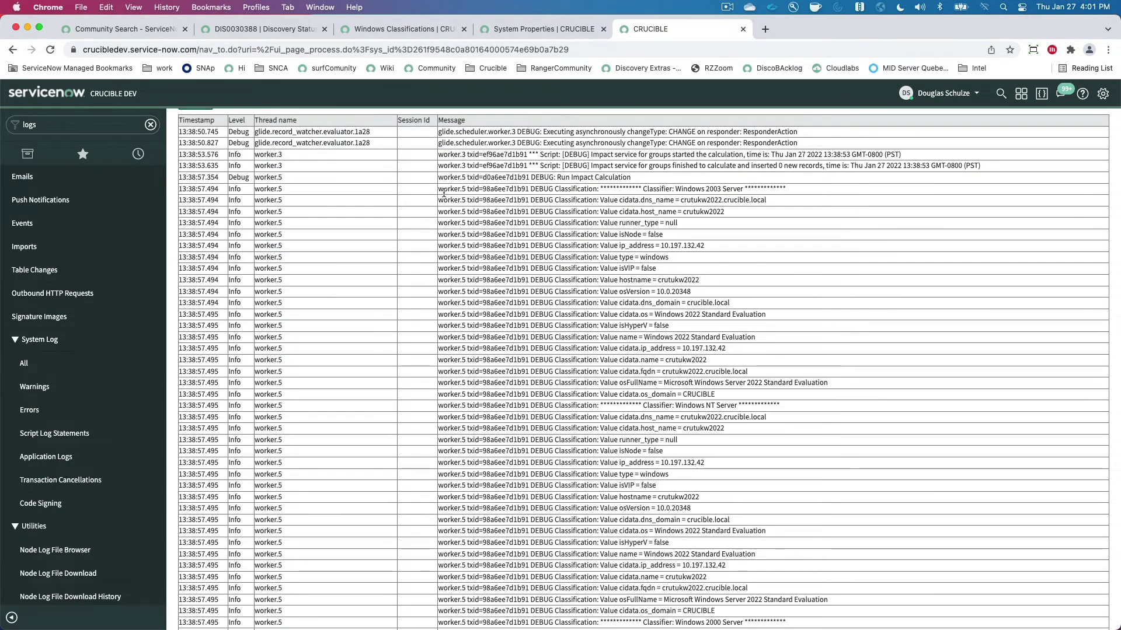
drag(446, 192, 642, 292)
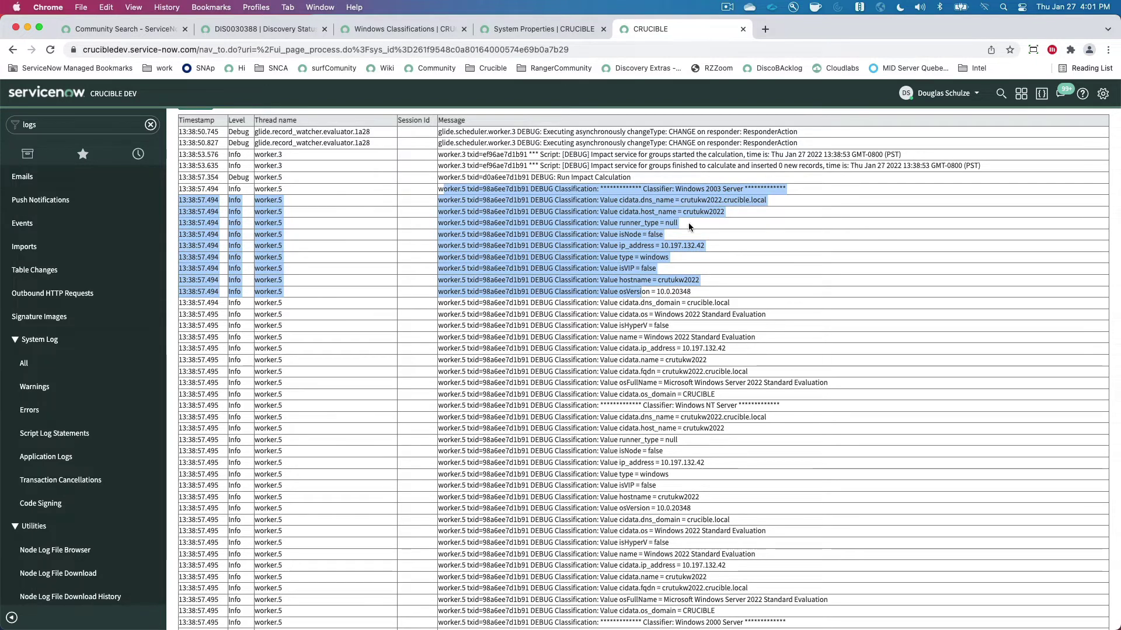
click(603, 190)
drag(600, 191, 794, 191)
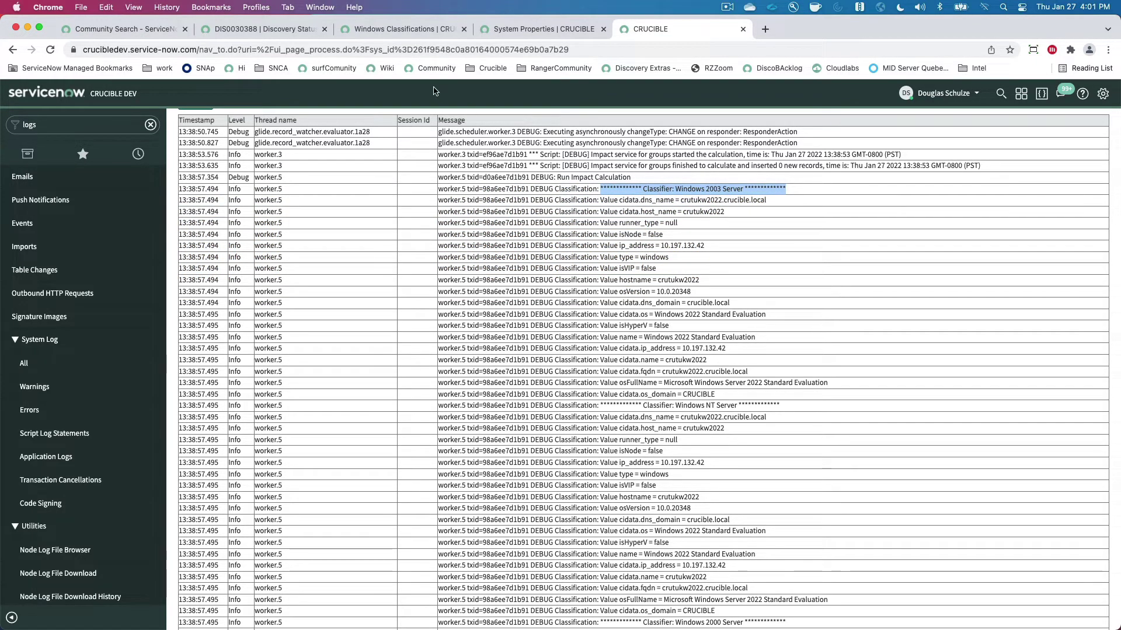
click(407, 30)
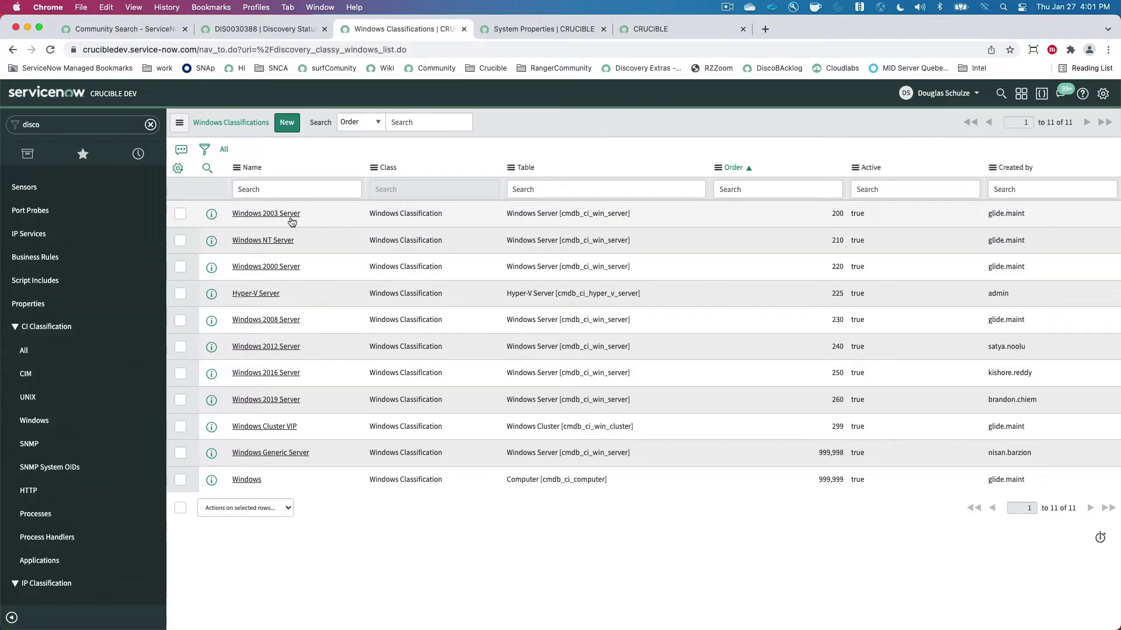
click(678, 29)
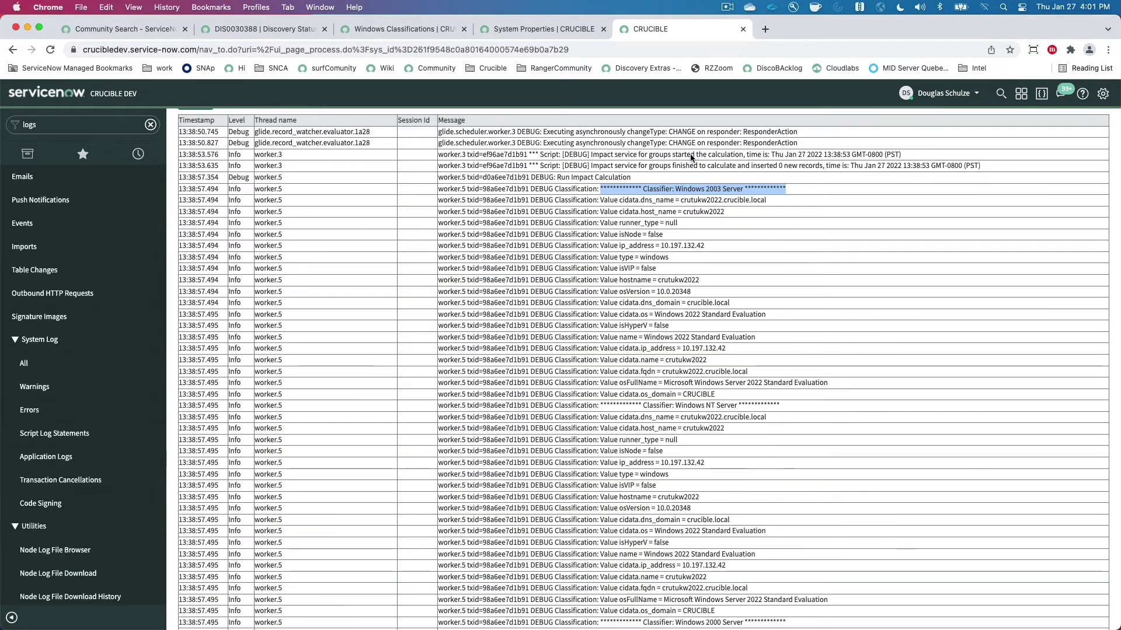
- Highlight the Windows NT and 2000 Server classifier checks, host name crutukw2022 and name attribute
drag(624, 405, 806, 409)
scroll(680, 403, down, 5)
scroll(680, 402, down, 3)
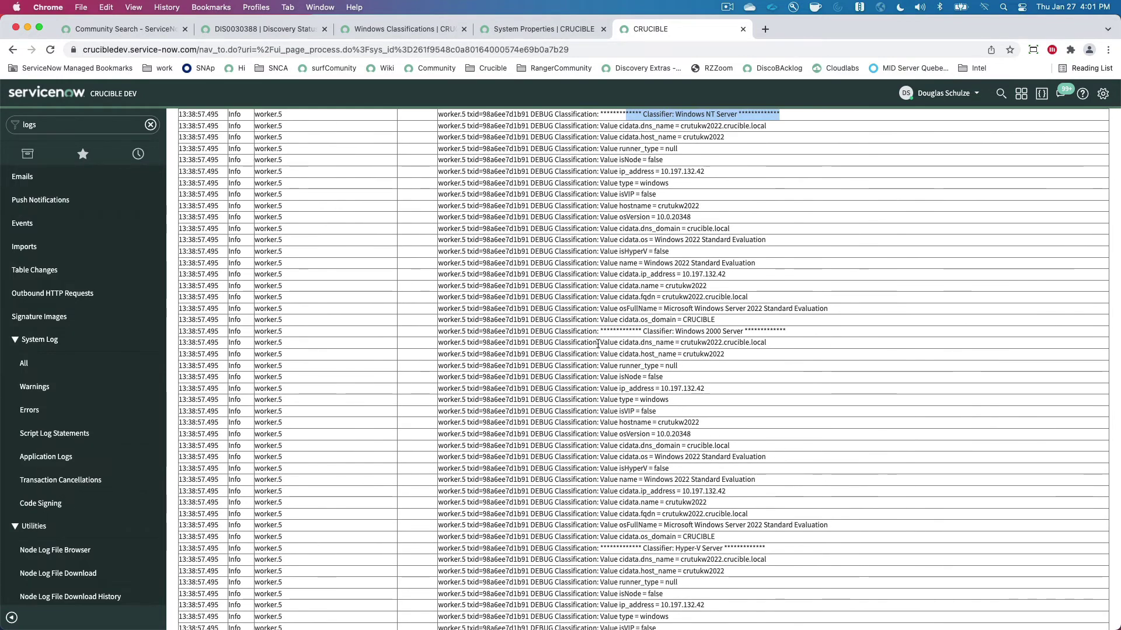
drag(558, 343, 726, 514)
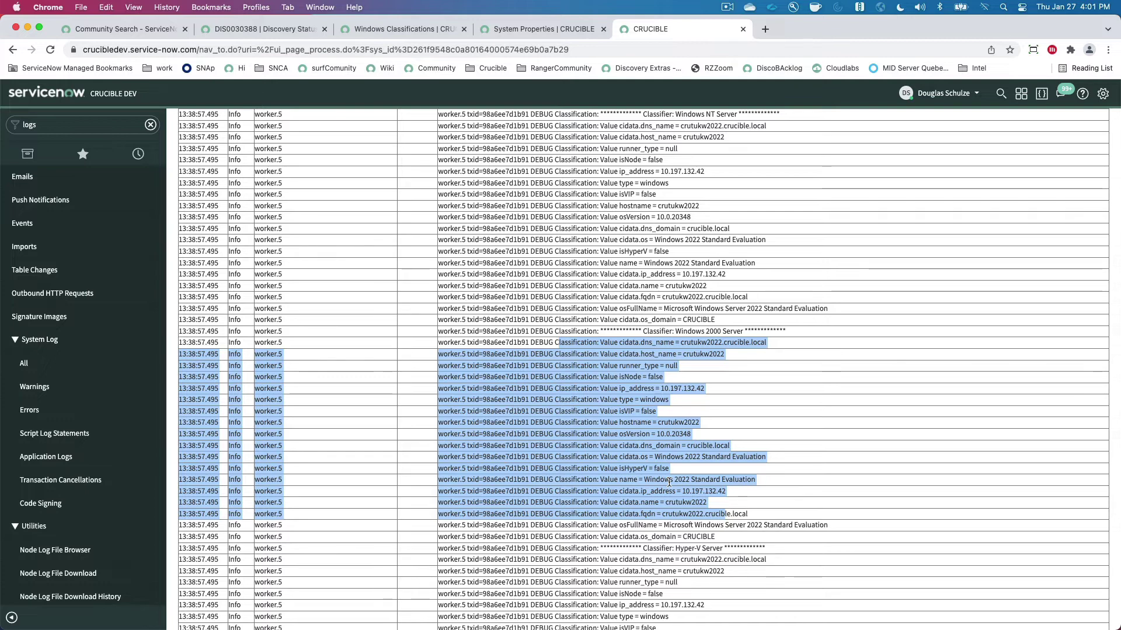
scroll(674, 412, down, 3)
scroll(674, 413, down, 1)
click(655, 408)
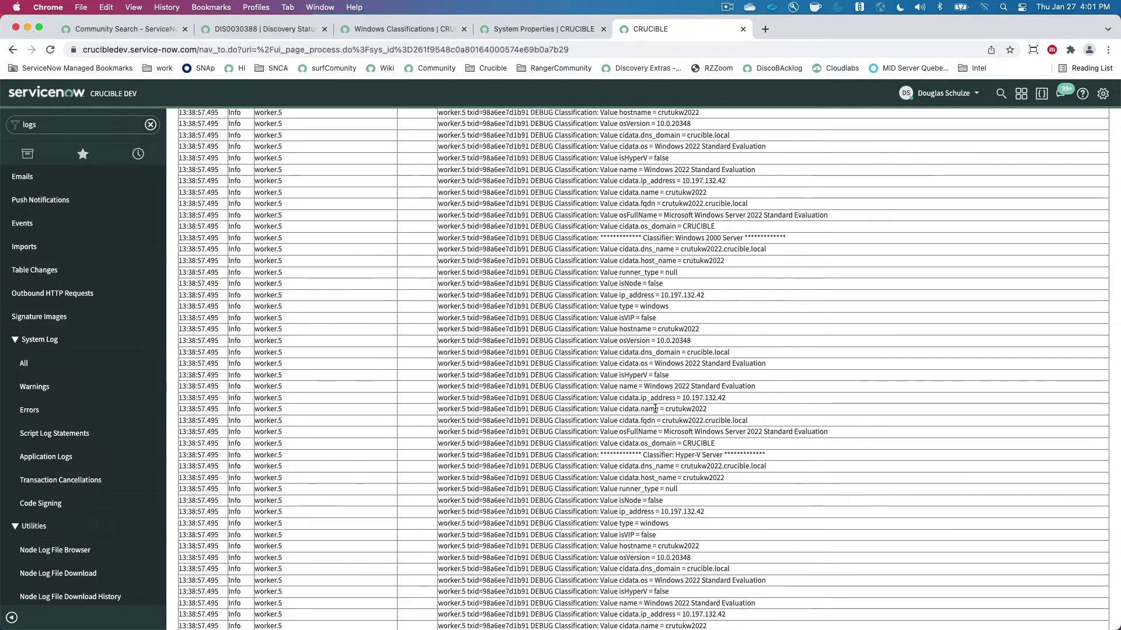
drag(666, 408, 711, 410)
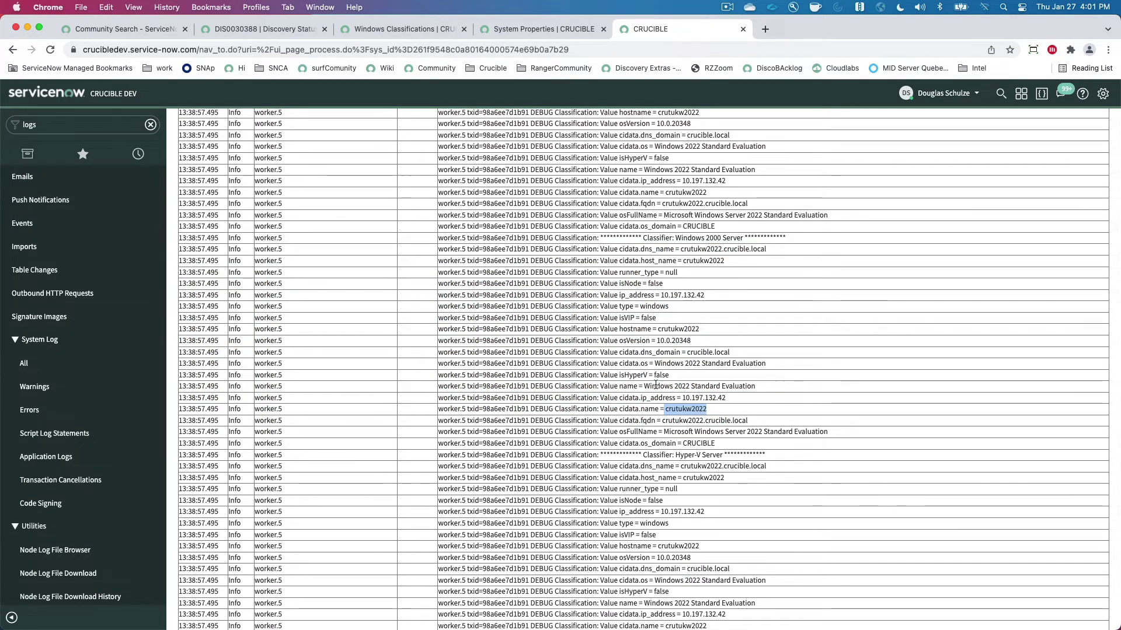
click(649, 410)
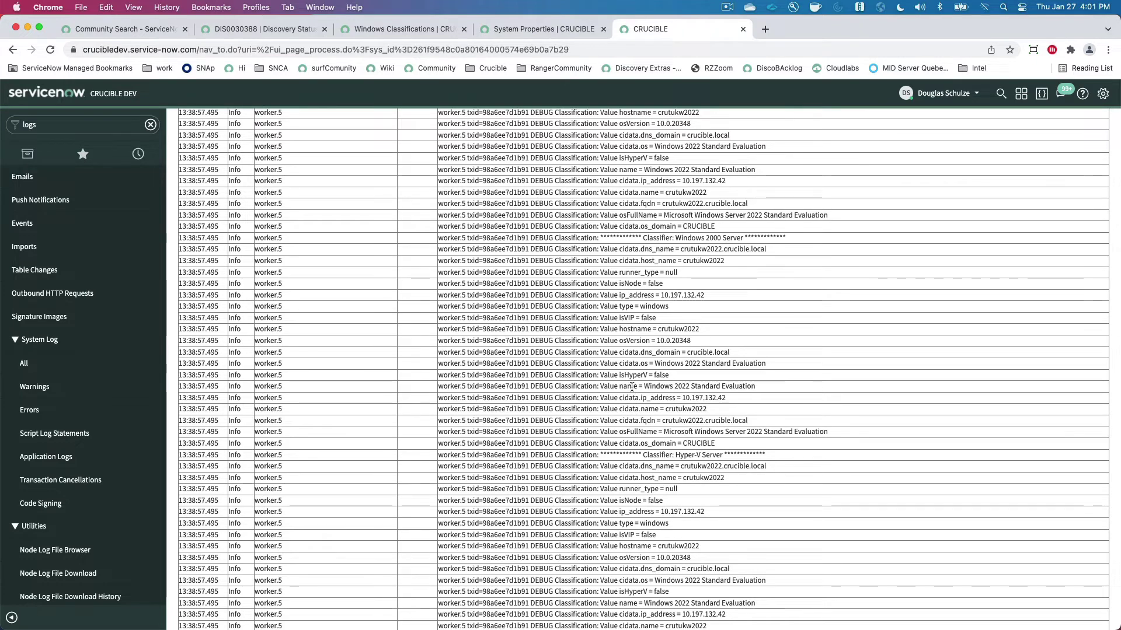
drag(619, 387, 759, 390)
click(658, 388)
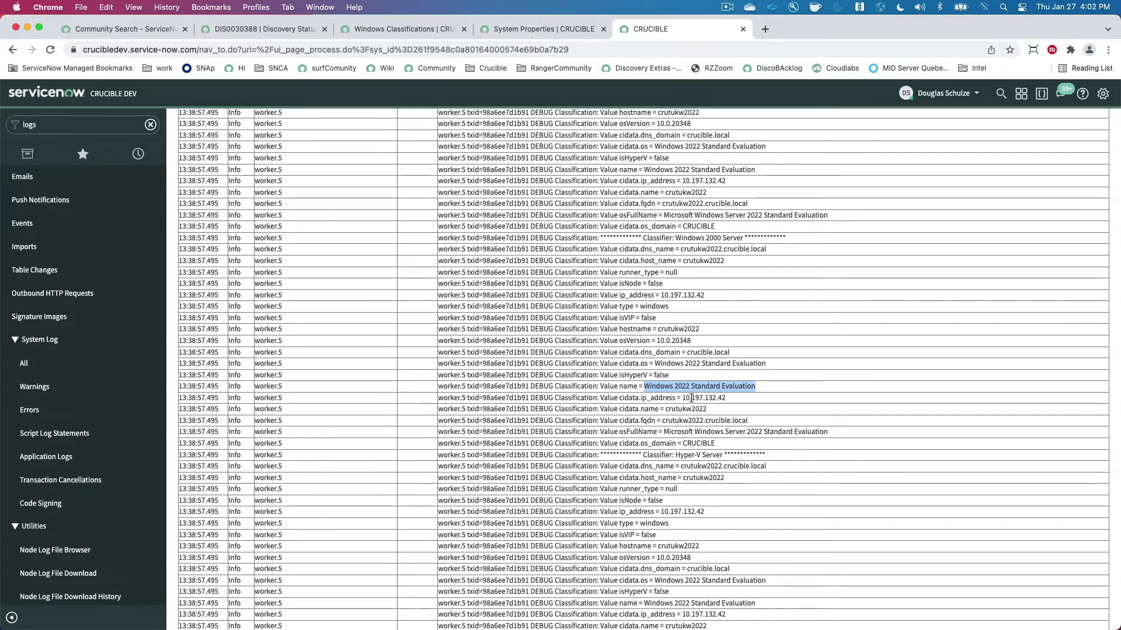
- Highlight the catch-all Windows classifier block and its name value Windows 2022 Standard Evaluation
scroll(691, 398, down, 10)
scroll(691, 398, down, 10)
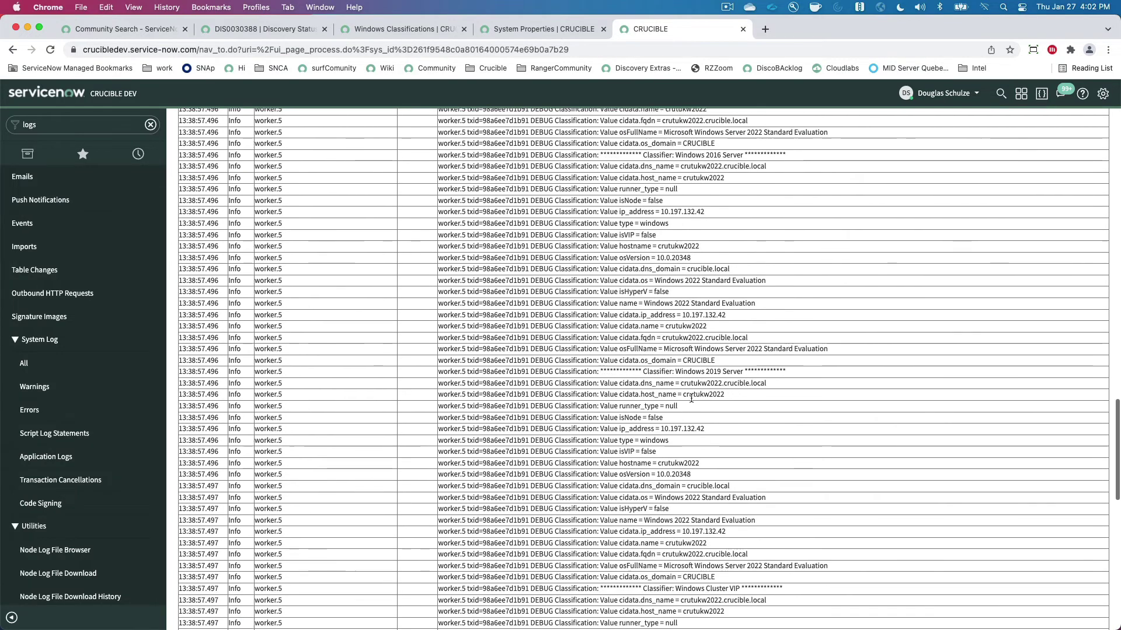
scroll(691, 401, down, 10)
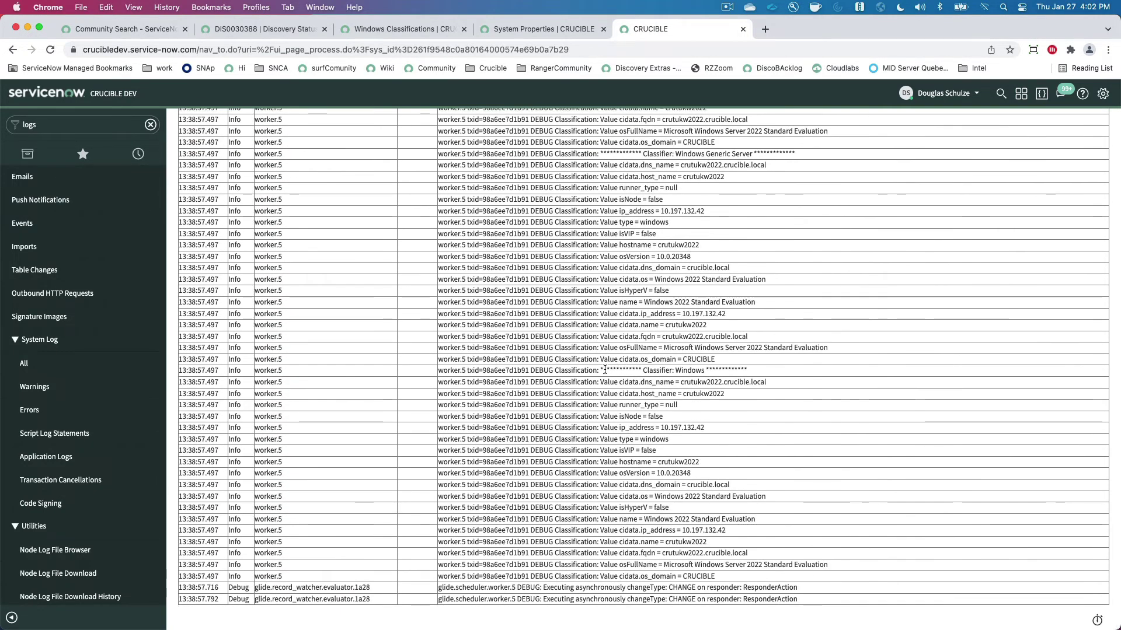
drag(603, 370, 790, 569)
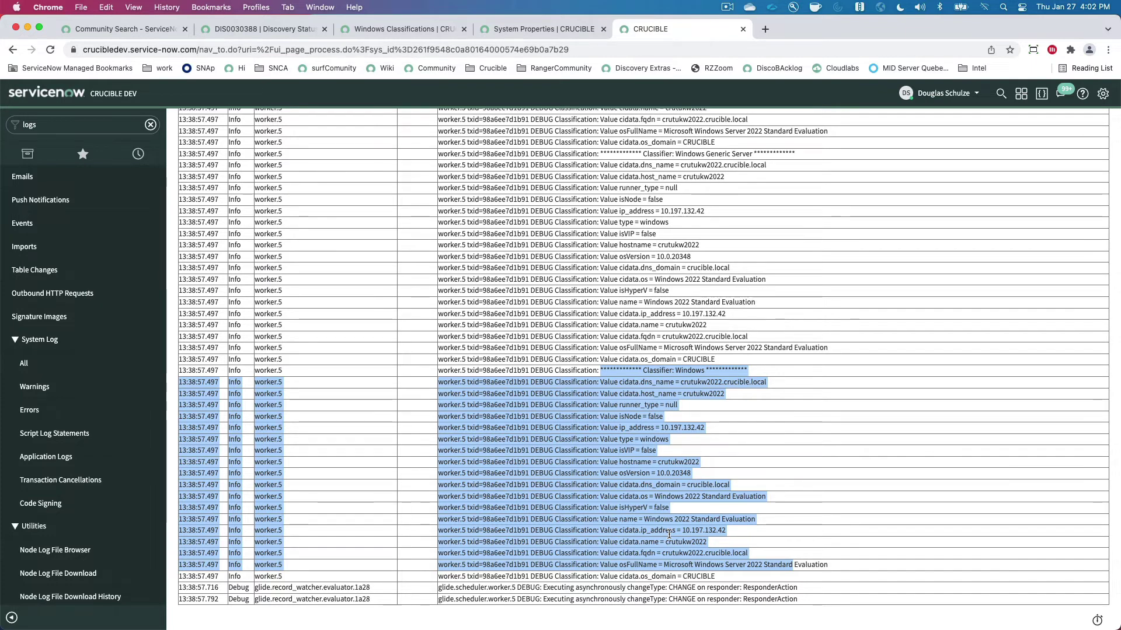
click(676, 500)
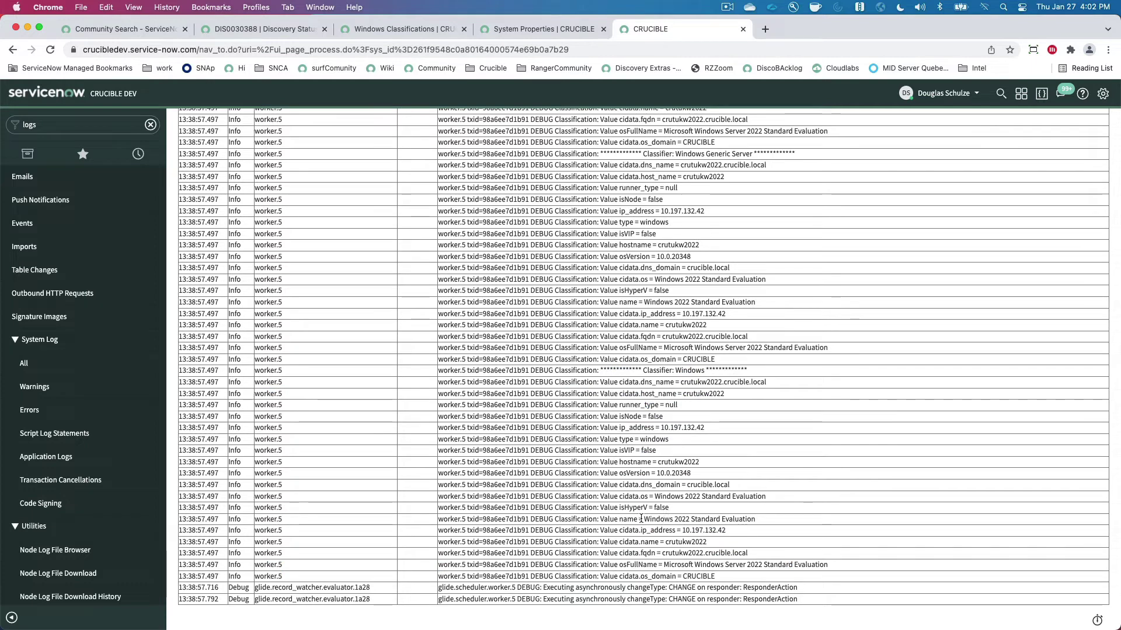
drag(644, 517, 759, 517)
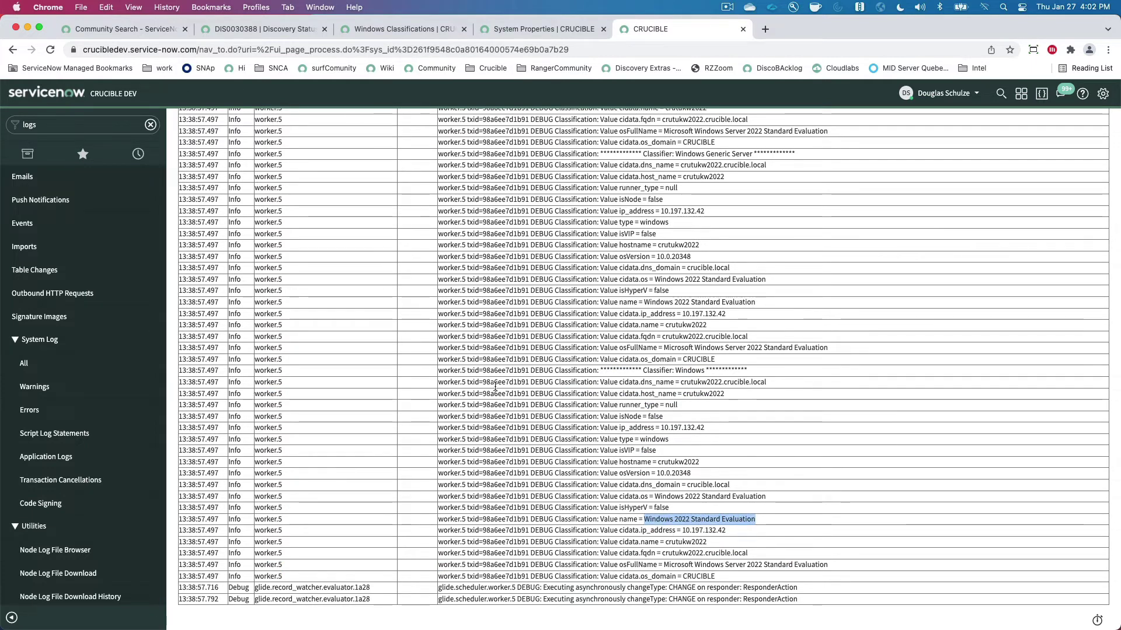
- Duplicate the Windows Classifications tab and open the Windows 2019 Server classification record
click(402, 30)
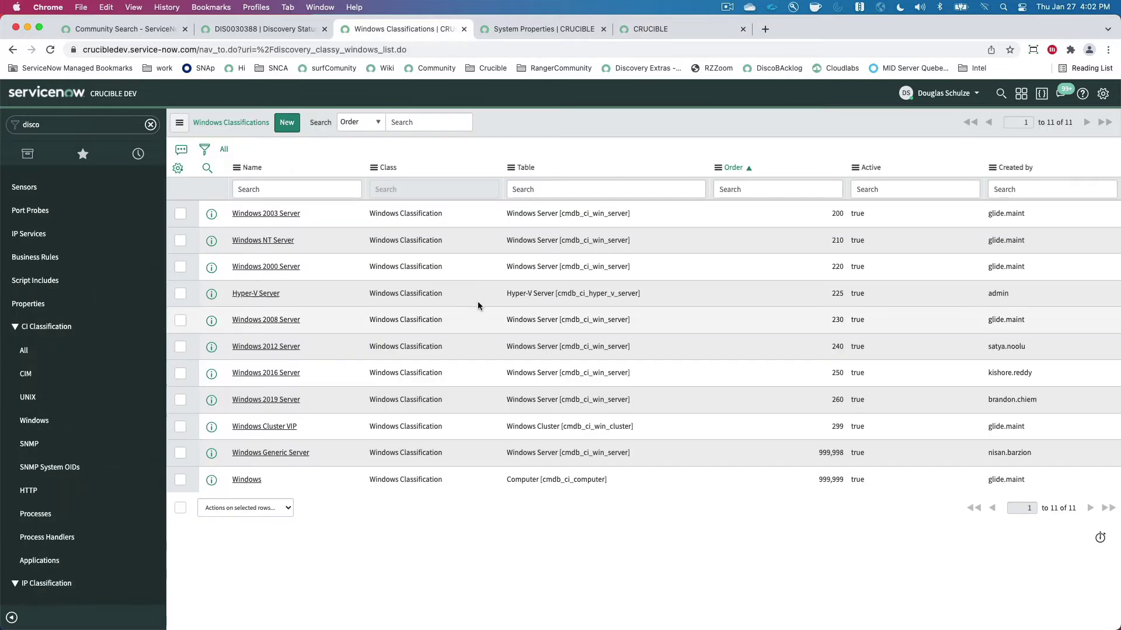
right_click(394, 27)
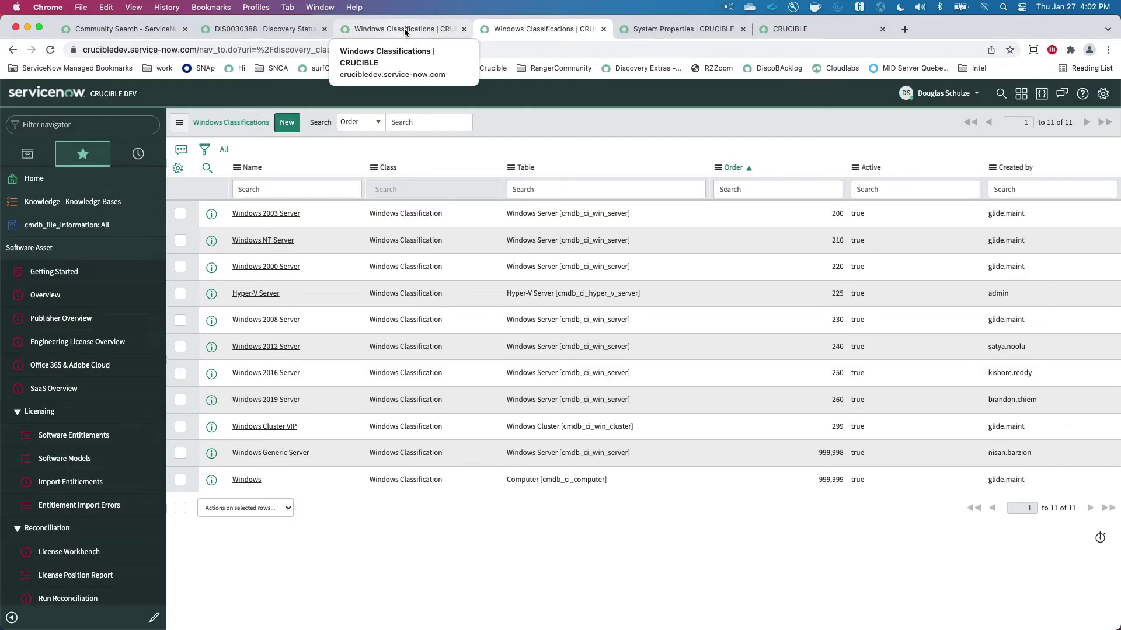
click(271, 401)
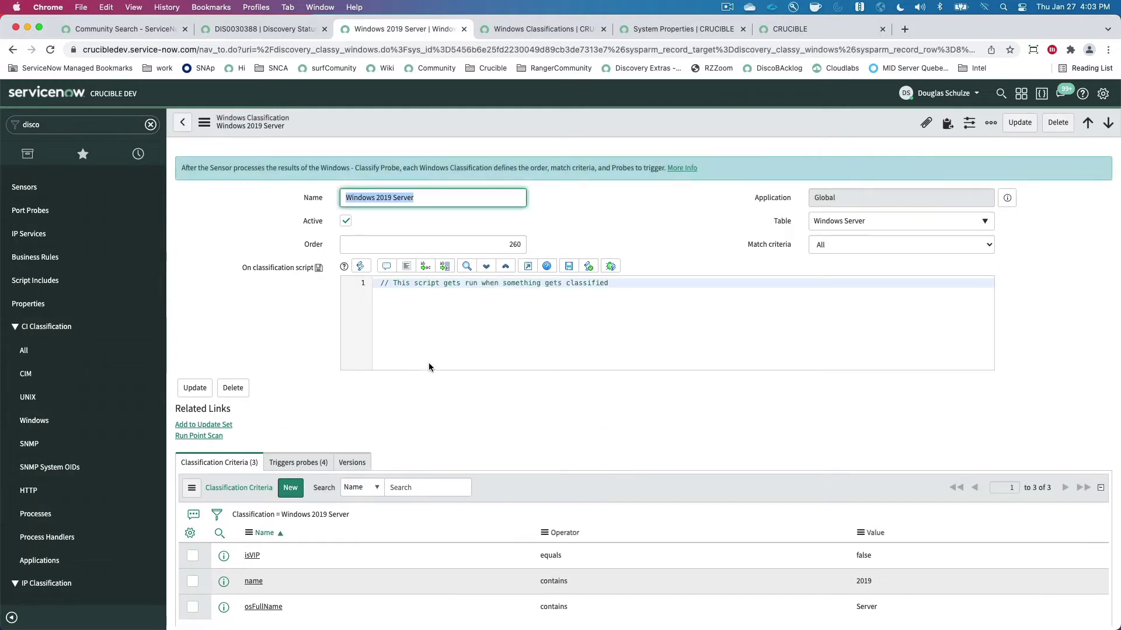
scroll(429, 366, down, 2)
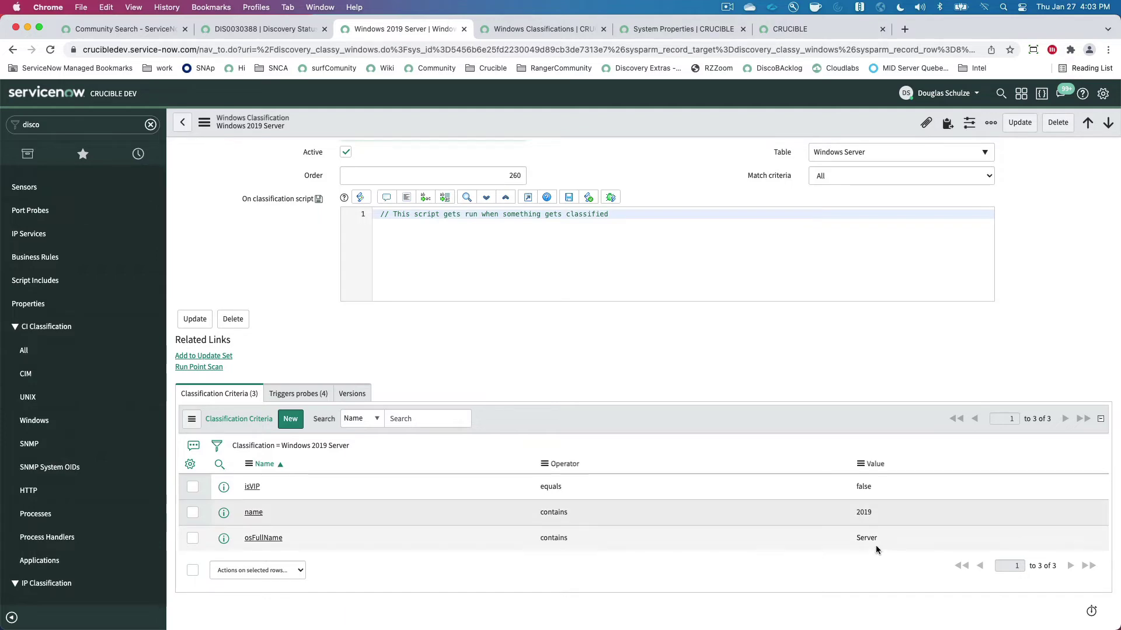
- Select the host's osFullName value in the classification debug log
click(789, 28)
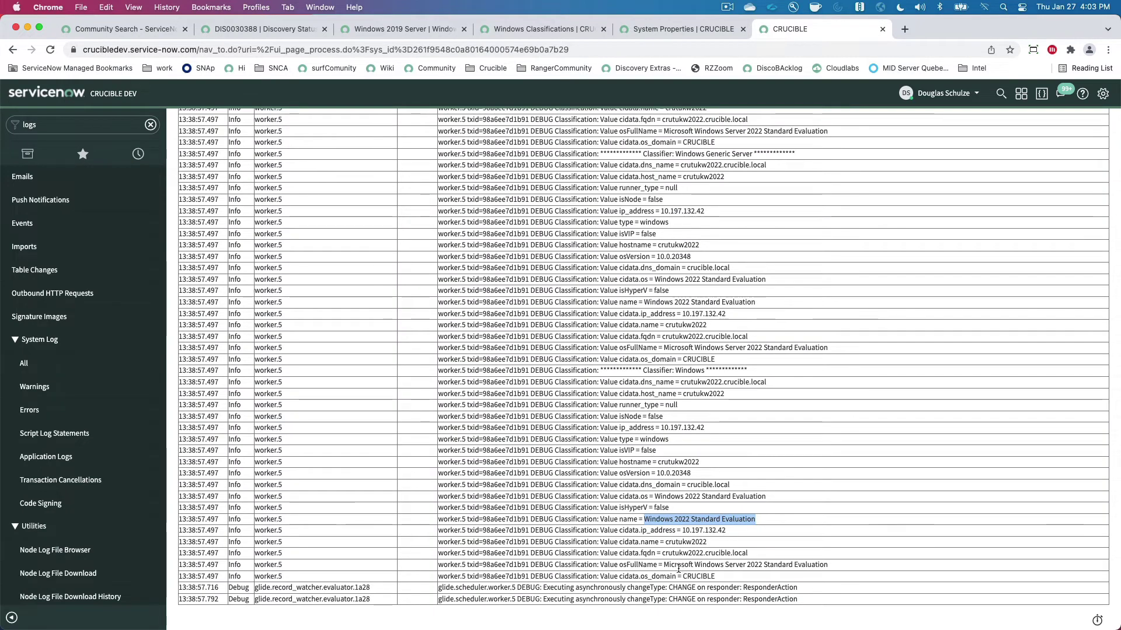
drag(664, 565, 836, 569)
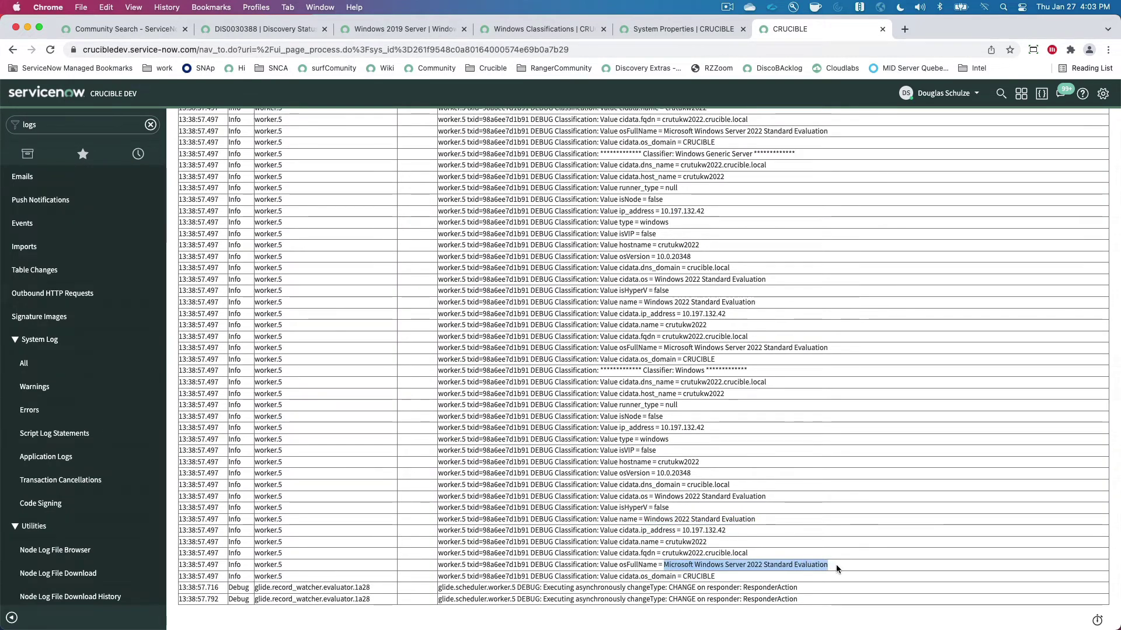
click(400, 30)
- Create and save a Windows 2022 Server classification on the Windows Server table
click(526, 29)
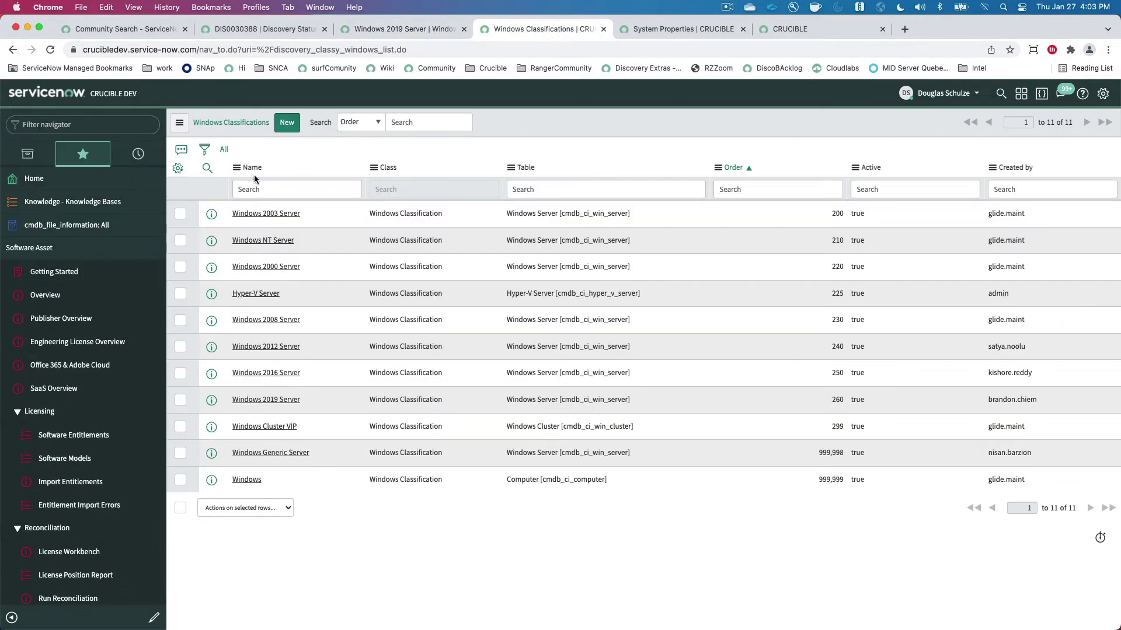
click(286, 122)
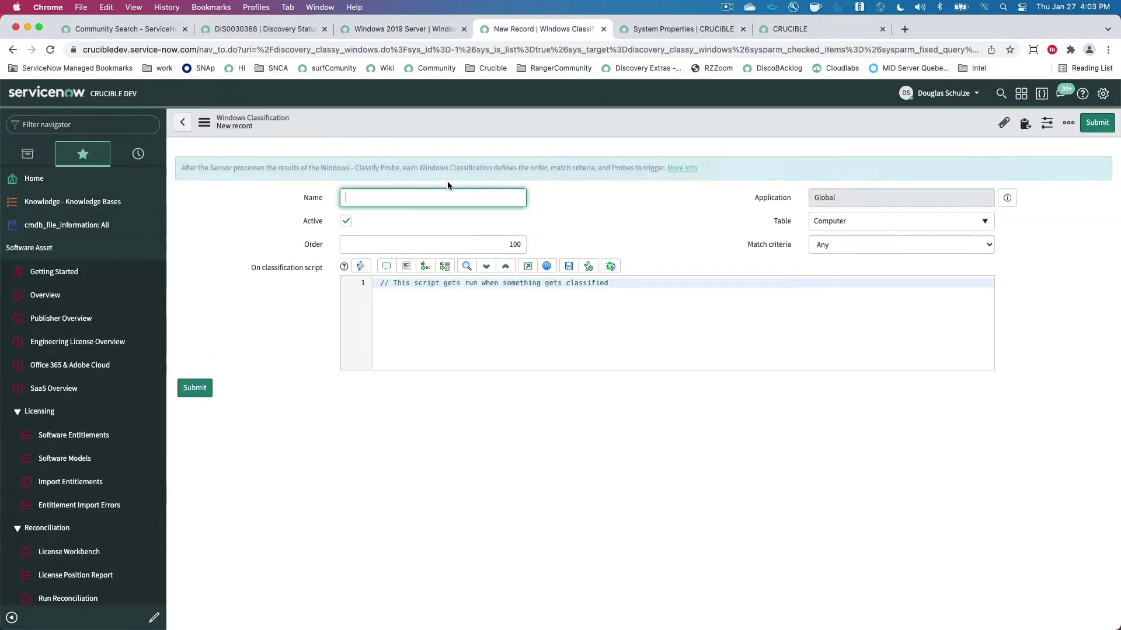
text(Windows)
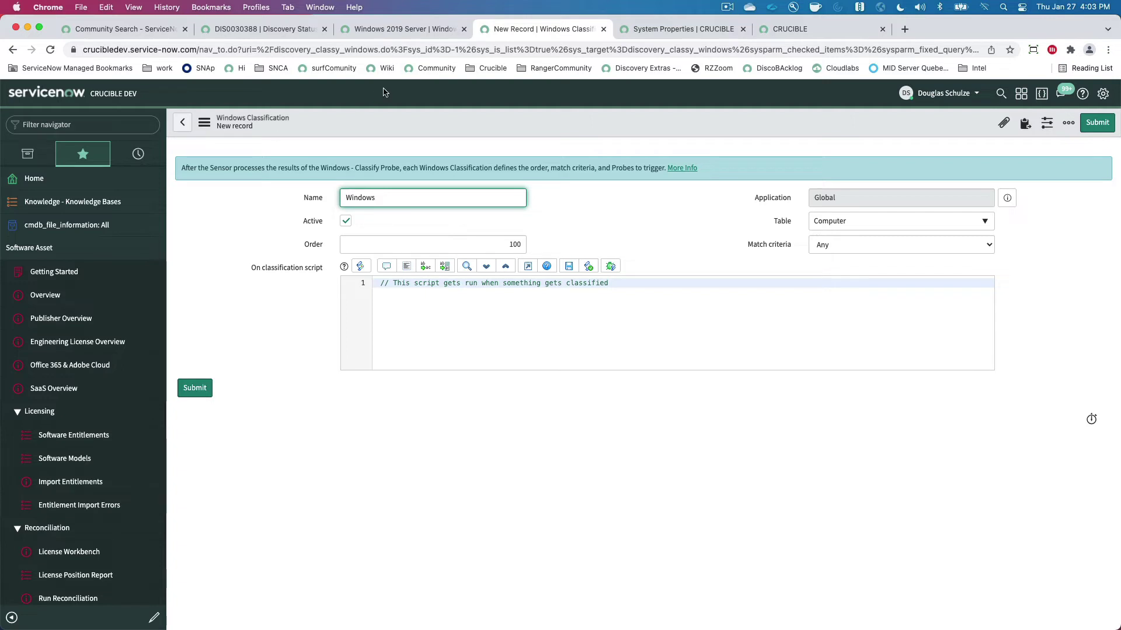
text( 2022 Server)
click(843, 221)
click(849, 324)
right_click(436, 122)
click(440, 128)
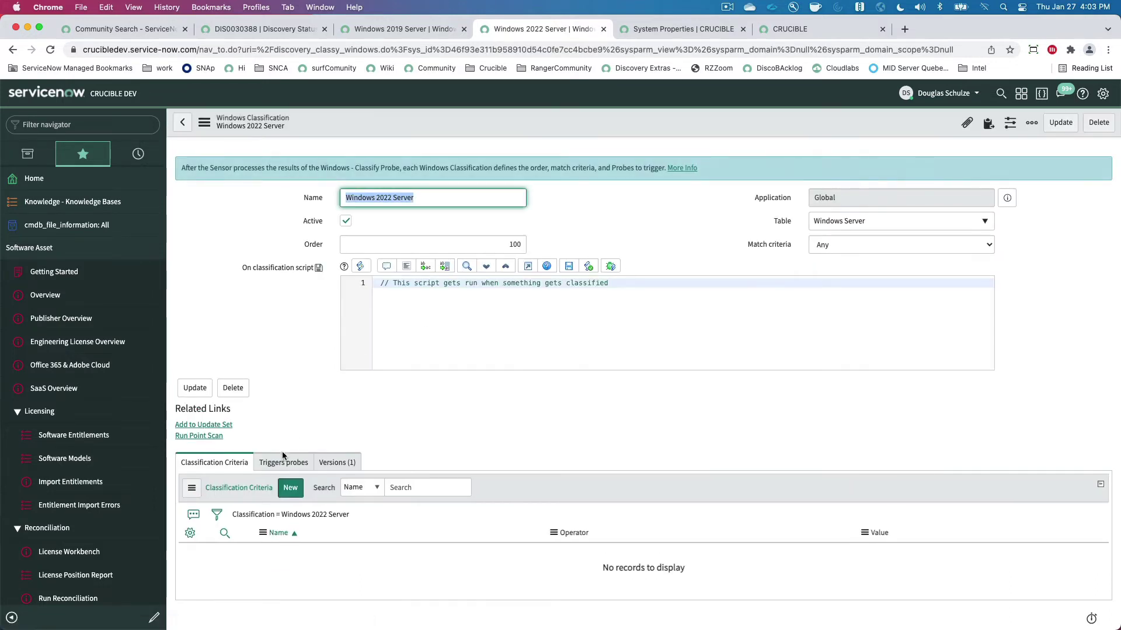
- Add the criterion isVIP equals false, checking the value in the debug log
click(290, 488)
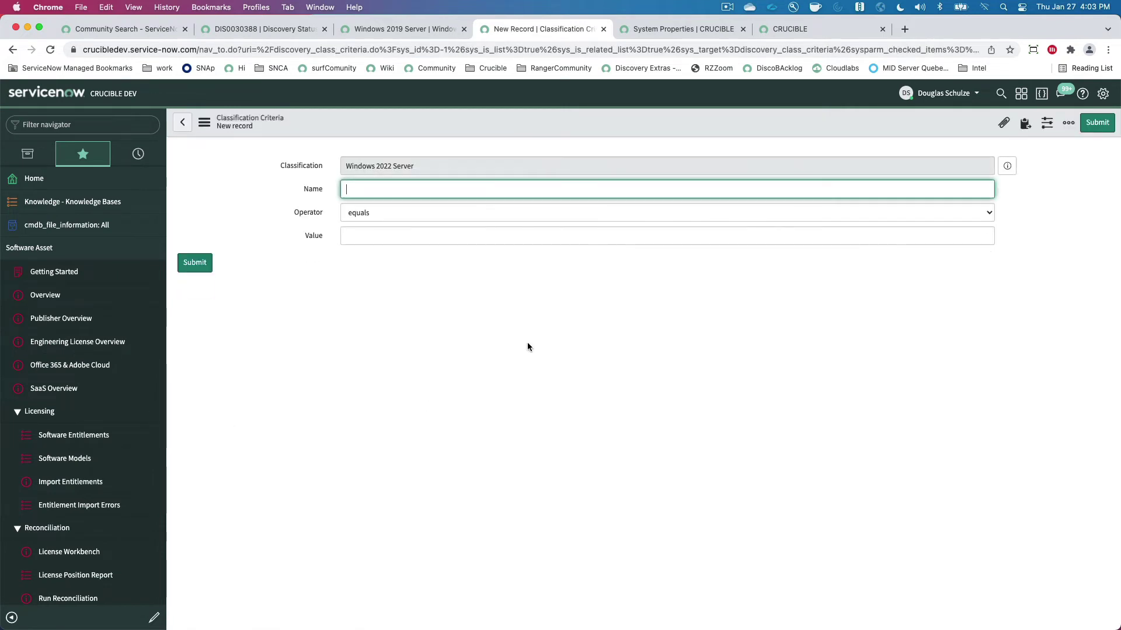
click(383, 26)
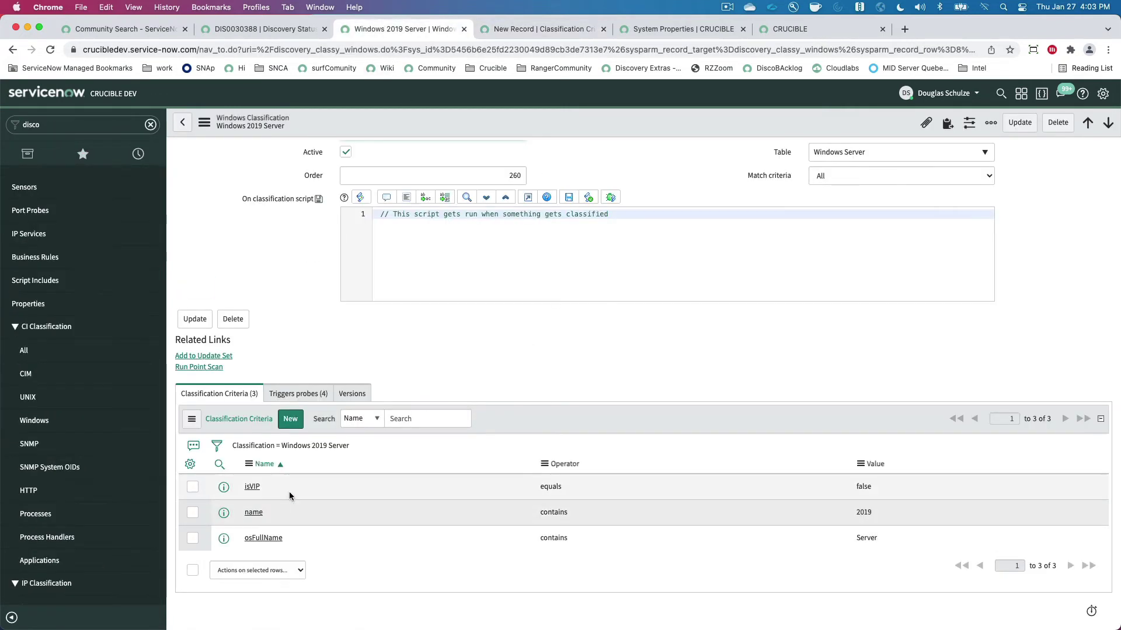
click(527, 29)
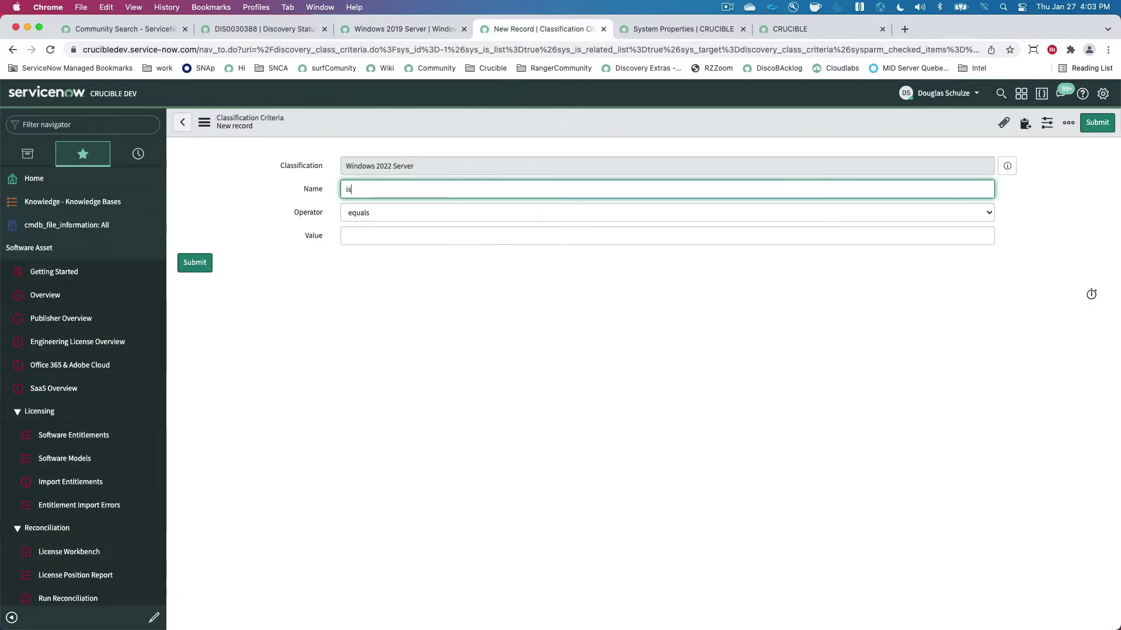
text(isVIP)
click(369, 236)
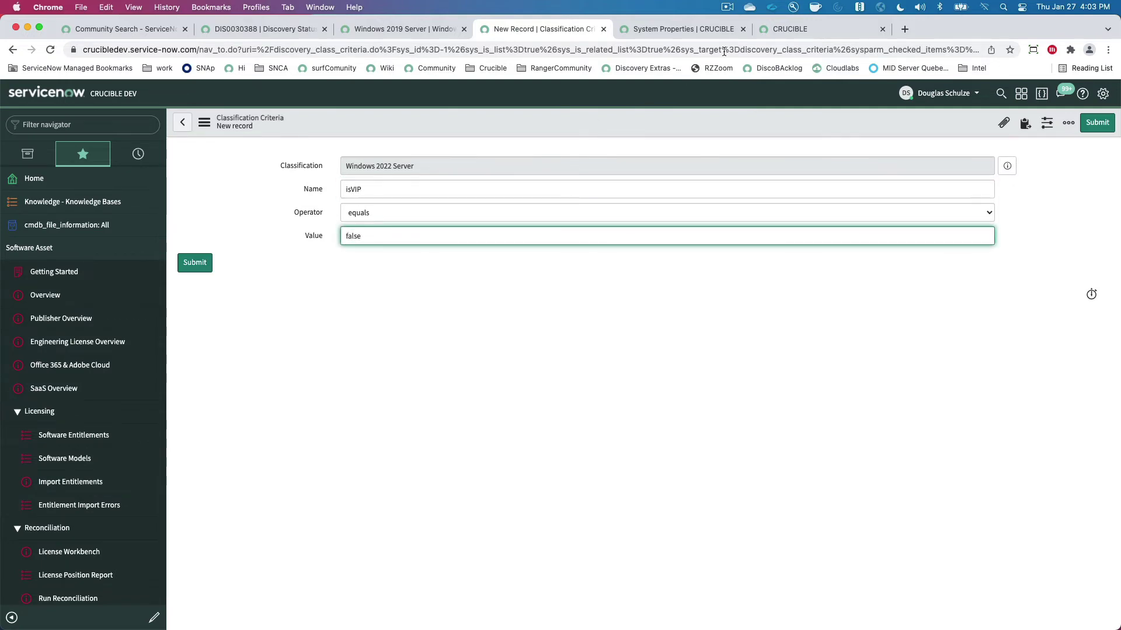
click(789, 29)
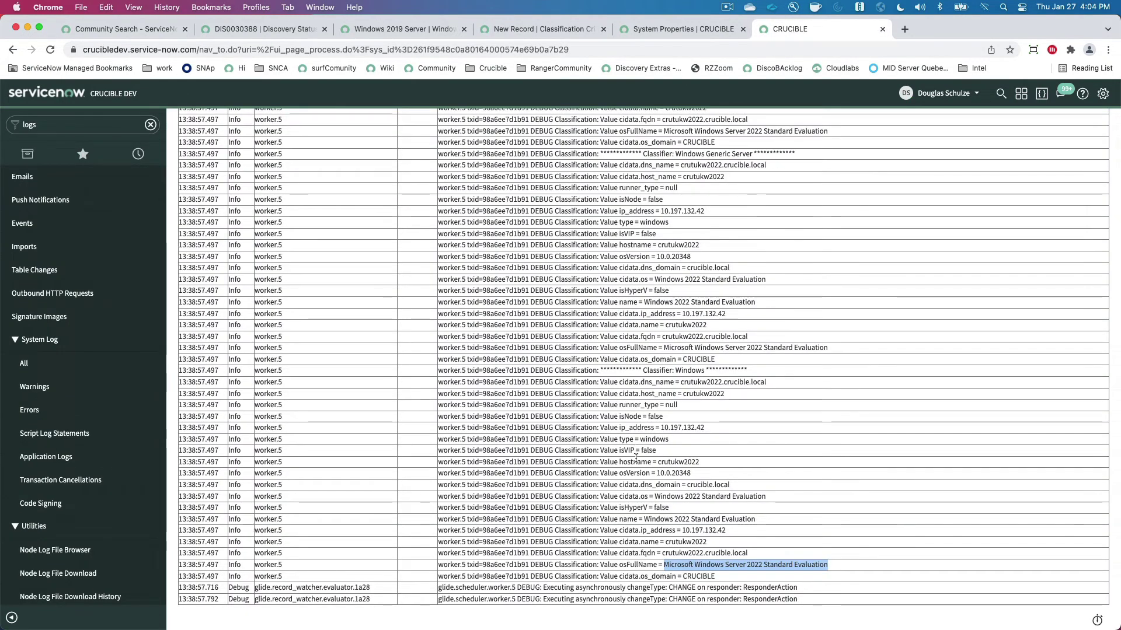
drag(656, 450, 608, 450)
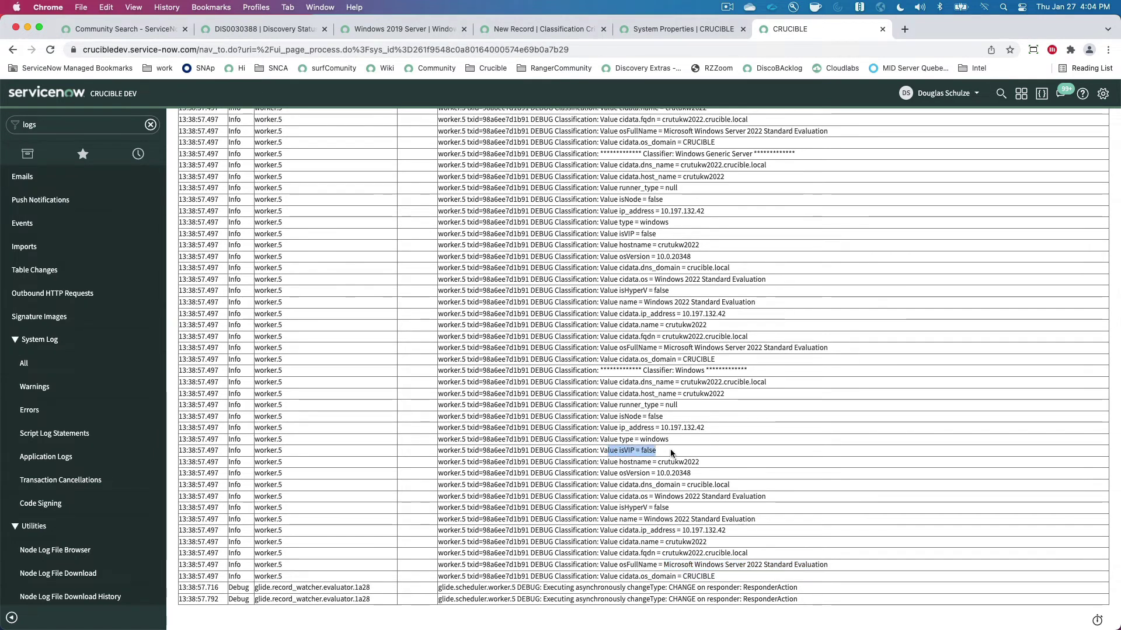
click(409, 28)
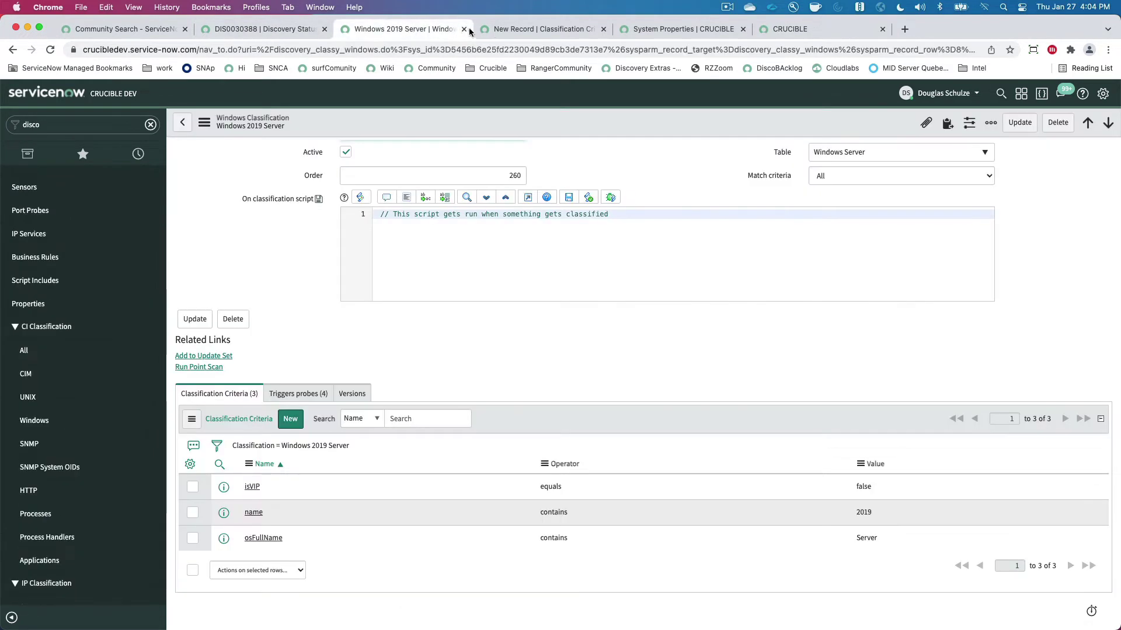
click(511, 28)
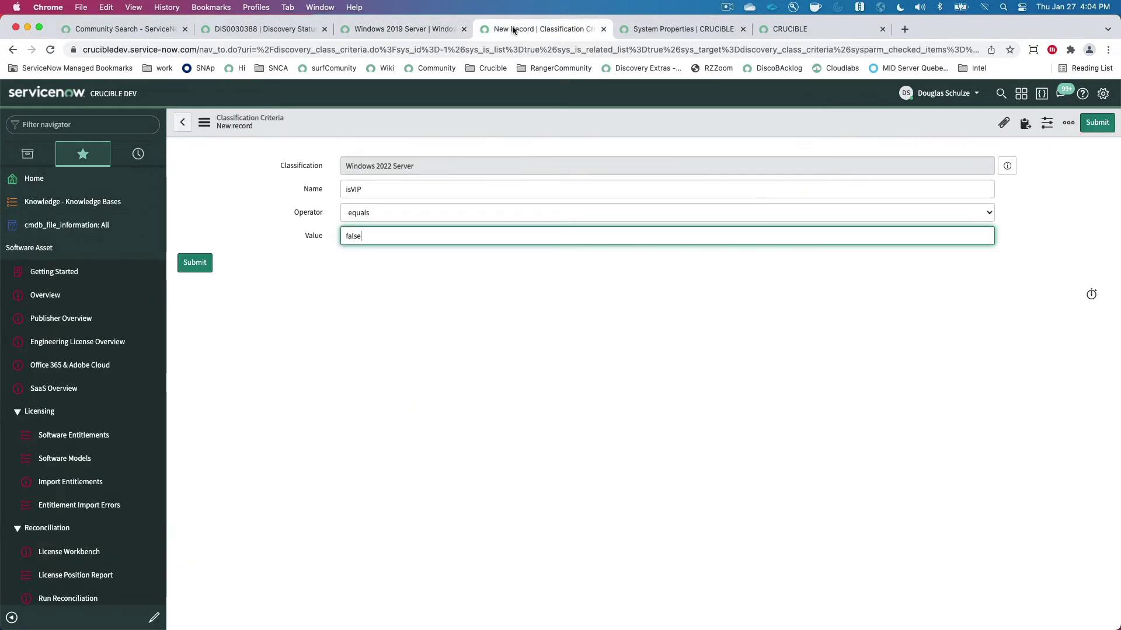
right_click(482, 125)
click(489, 132)
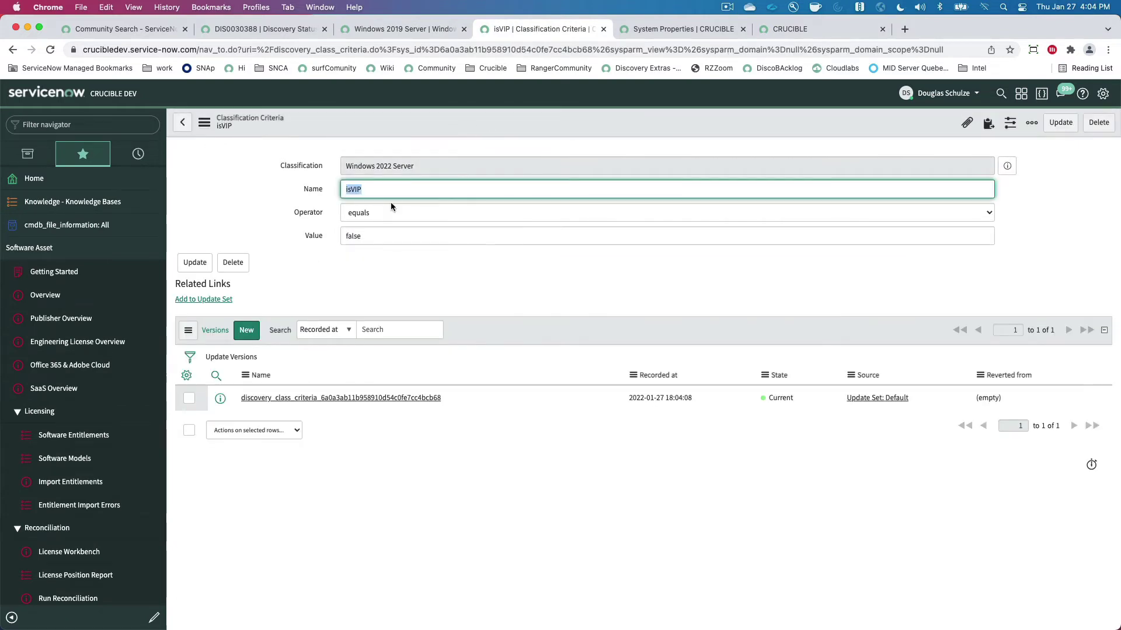
- Add a second criterion: name contains 2022
text(name)
click(380, 210)
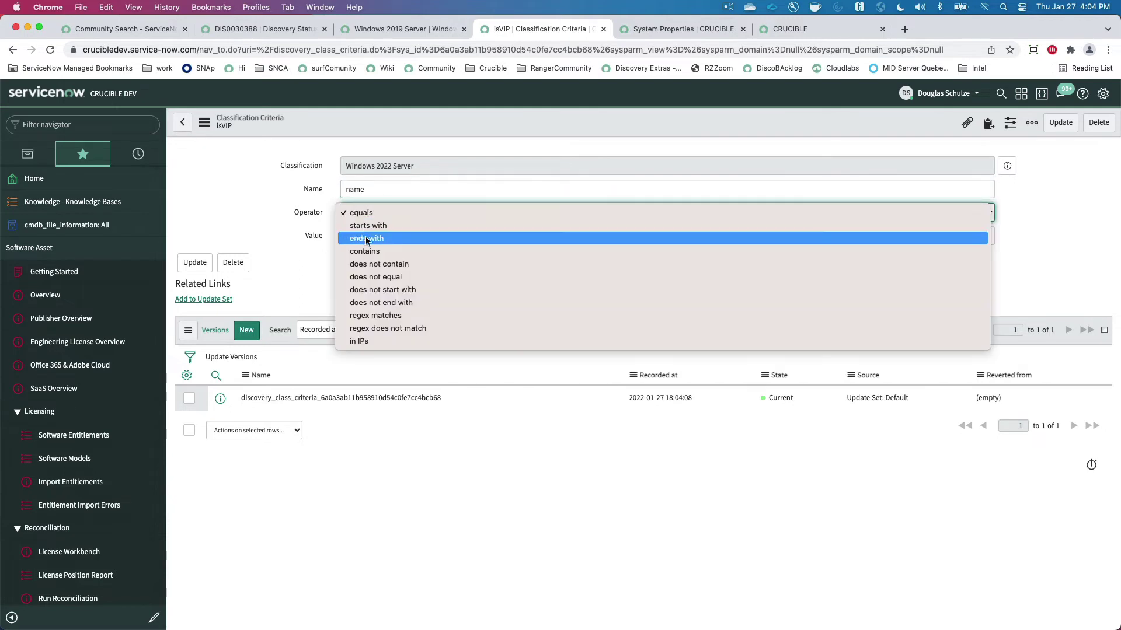
click(365, 251)
double_click(366, 237)
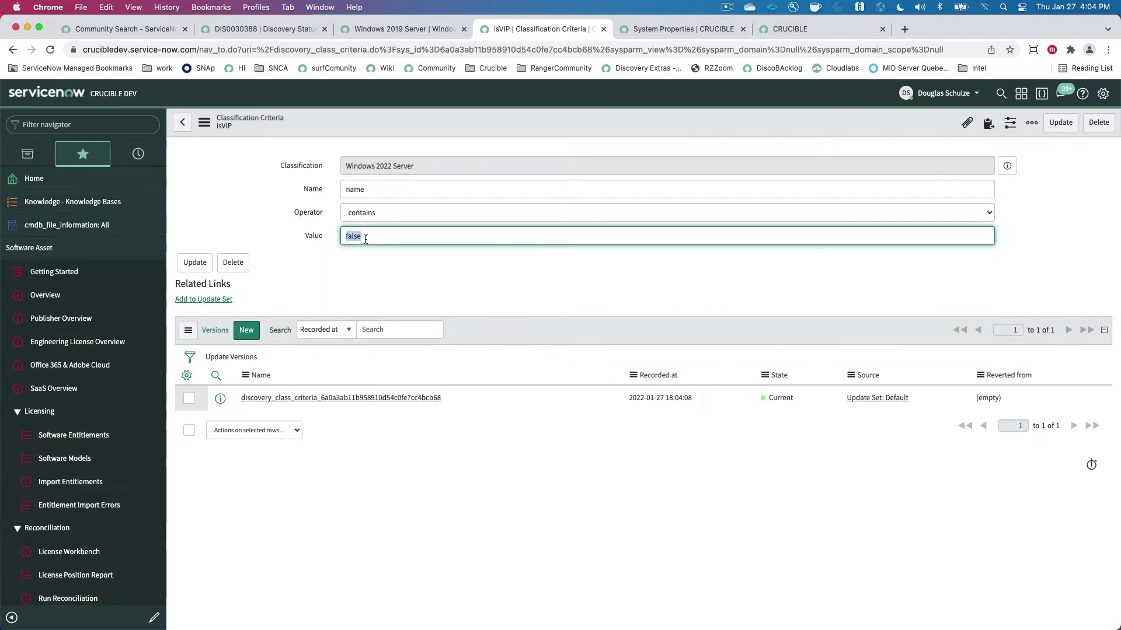
text(2022)
right_click(438, 125)
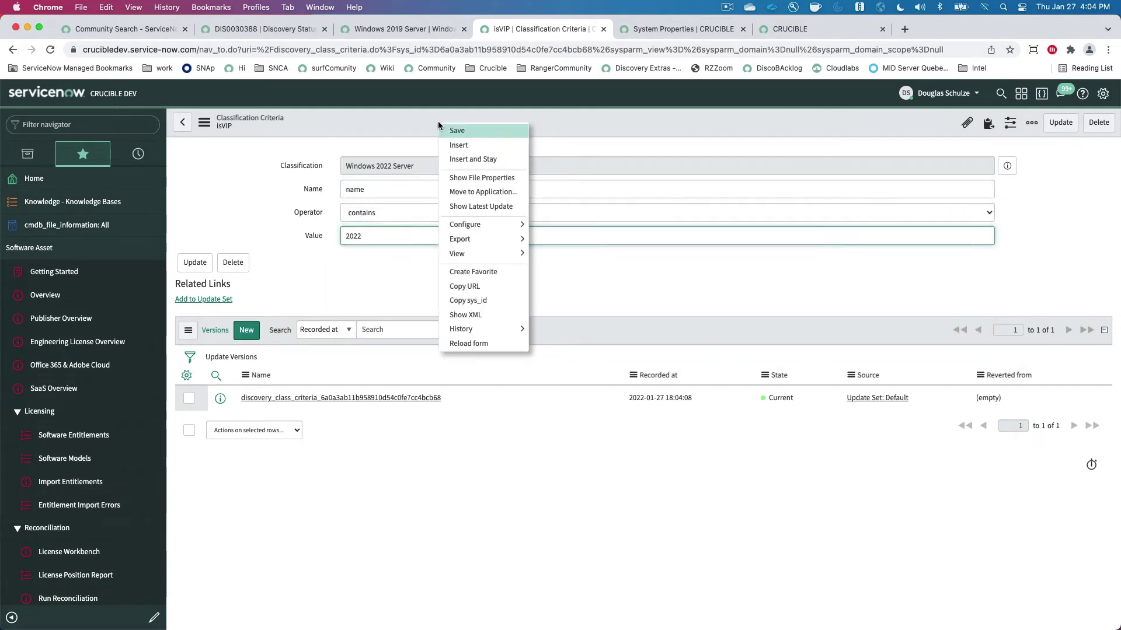
click(458, 156)
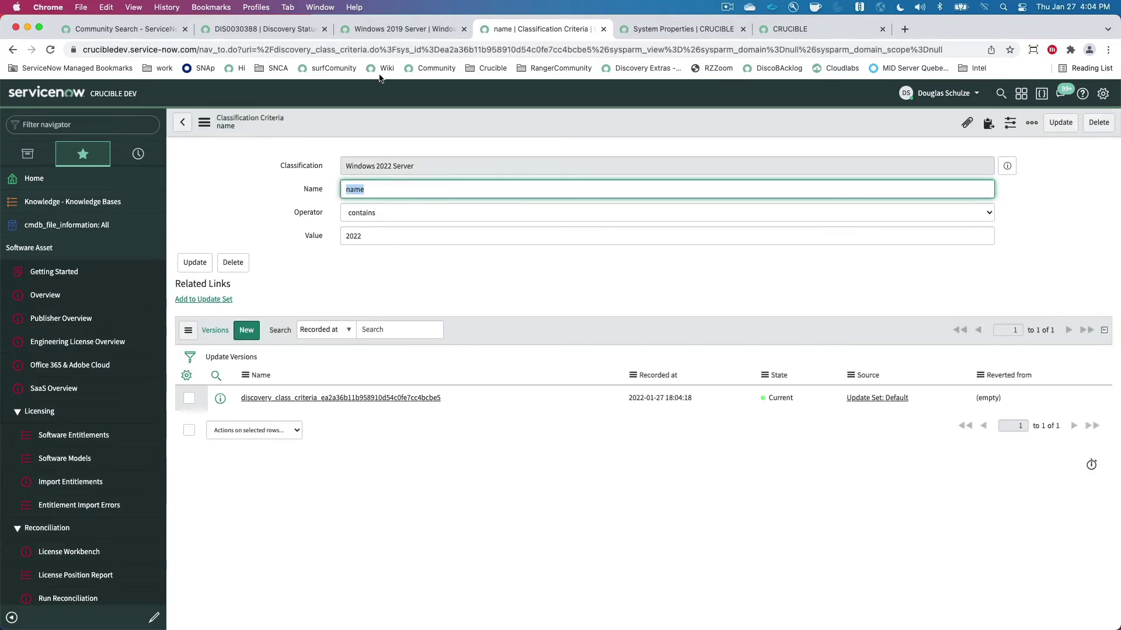
- Add a third criterion osFullName contains Server, copying the name from Windows 2019 Server
click(382, 27)
drag(286, 537, 250, 538)
key(super+c)
click(421, 256)
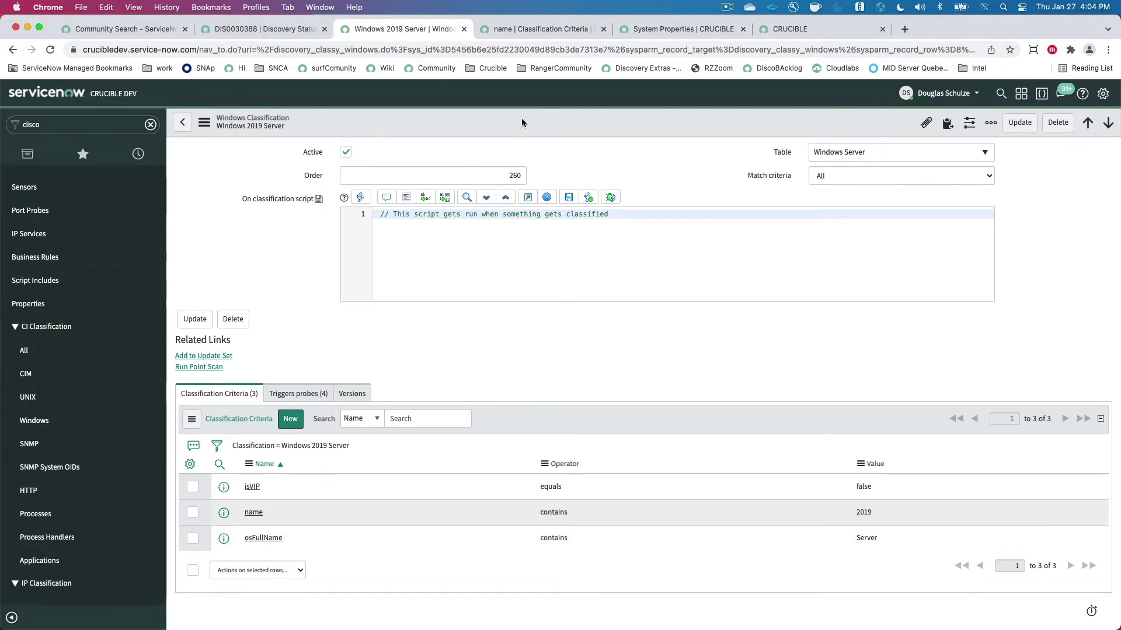
click(527, 33)
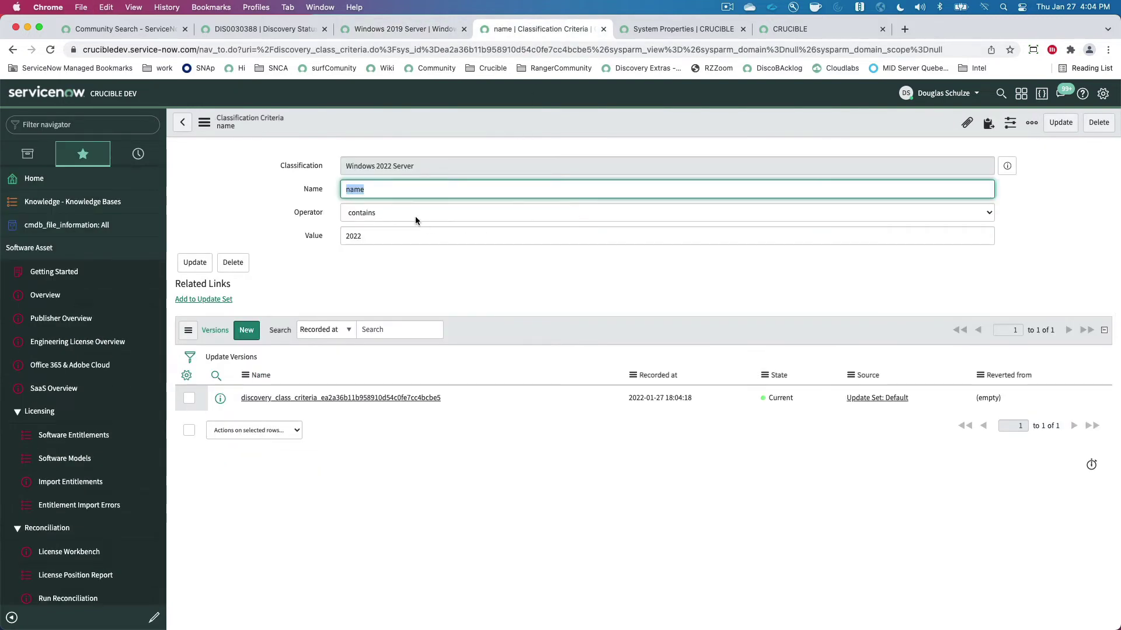
key(super+v)
double_click(379, 238)
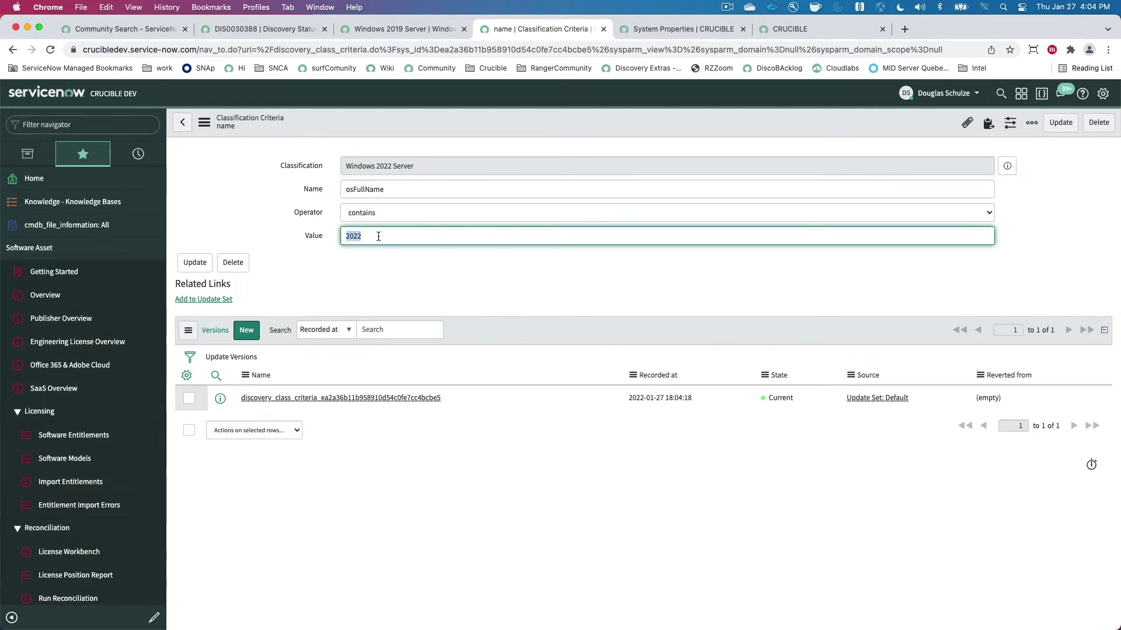
text(Server)
click(397, 30)
click(546, 30)
right_click(525, 125)
click(545, 145)
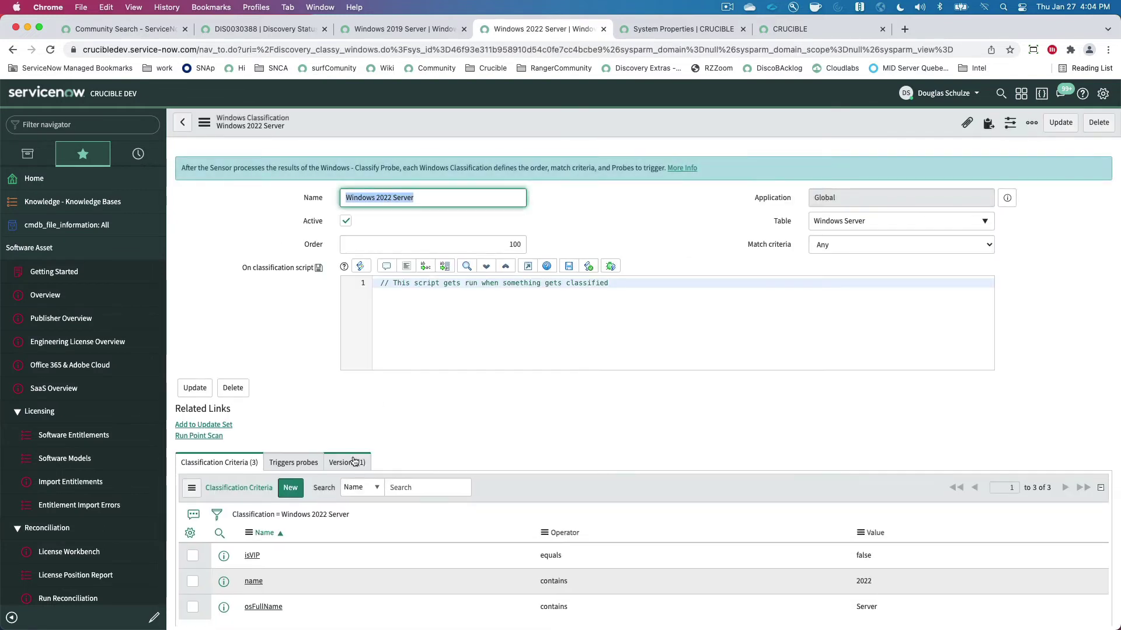
- Change the Windows 2022 Server classifier's Match criteria from Any to All and save
scroll(700, 408, down, 3)
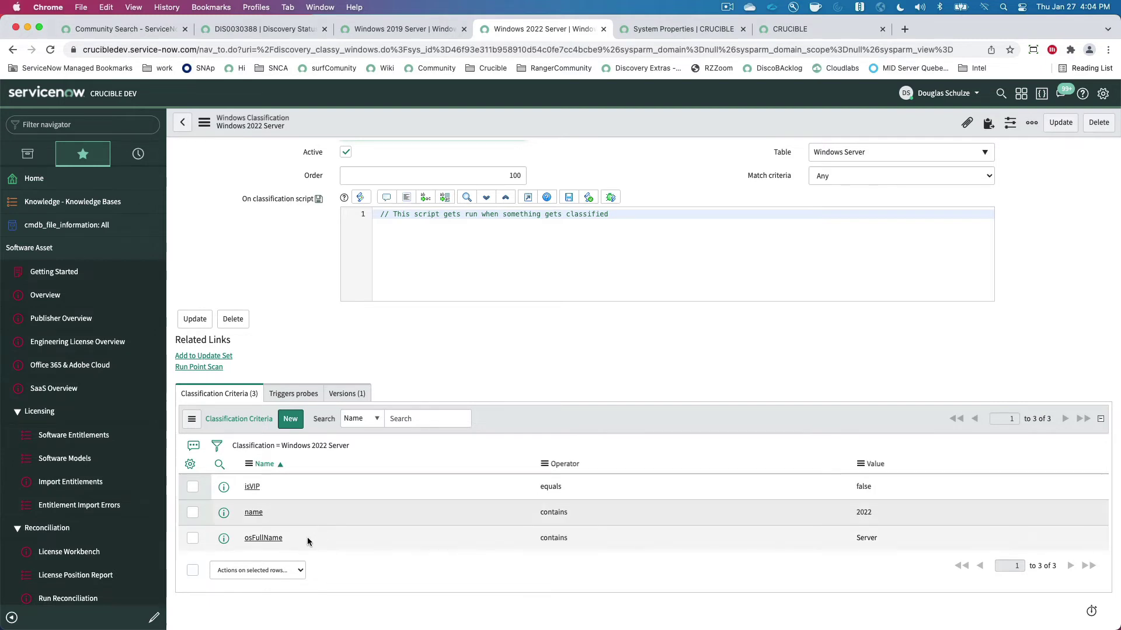
scroll(608, 394, up, 2)
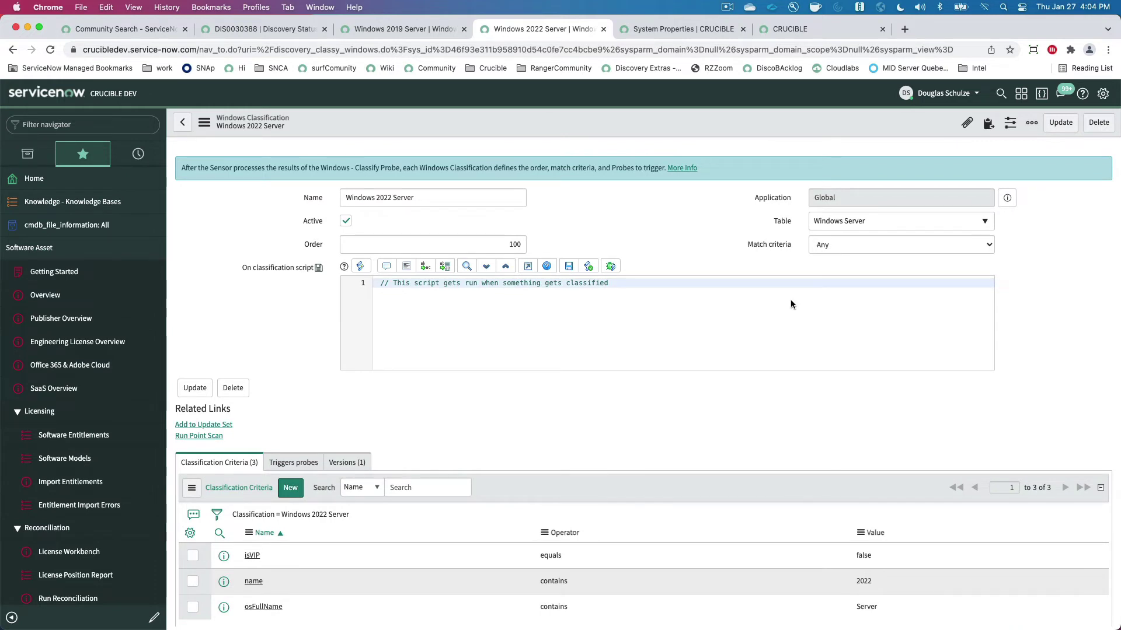
scroll(733, 405, down, 2)
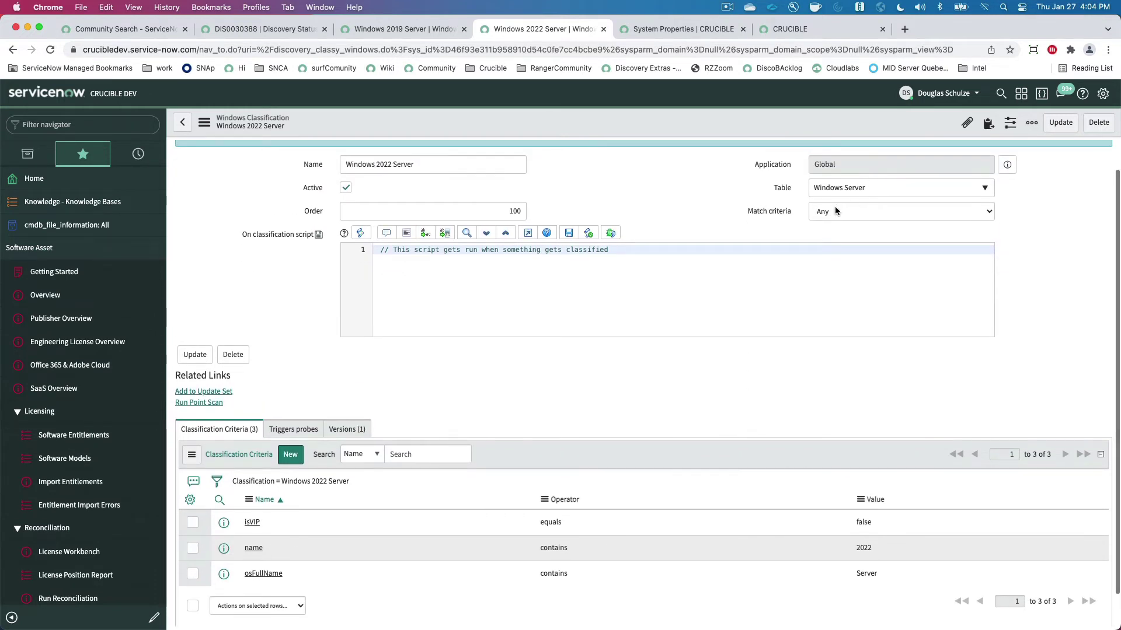
click(833, 211)
click(829, 201)
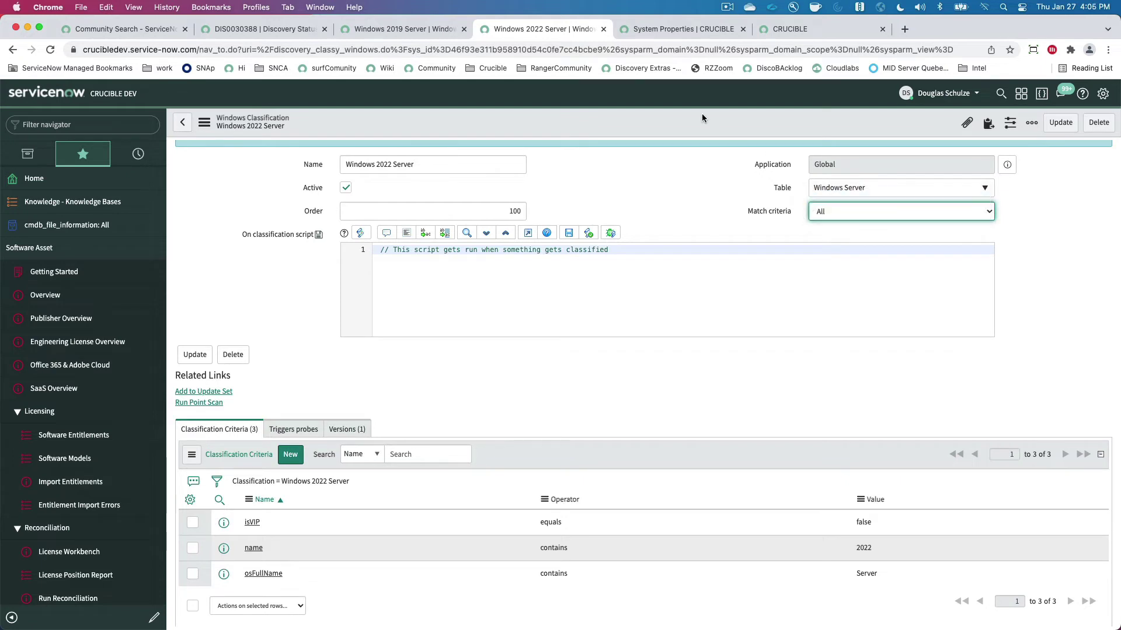
right_click(702, 115)
click(711, 125)
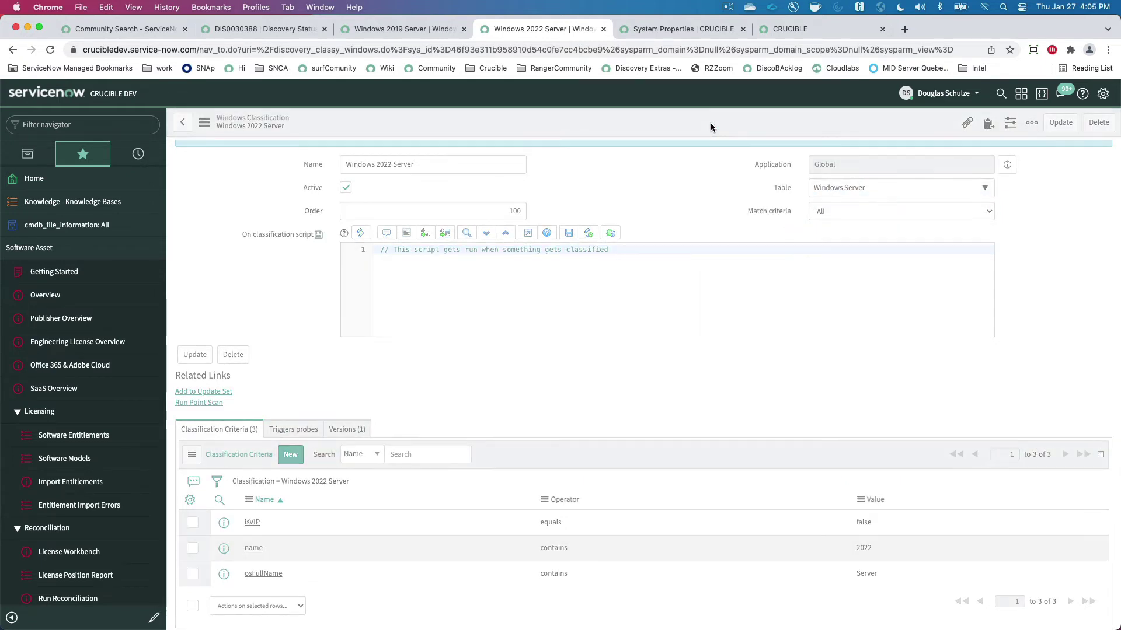
- Compare against the probes triggered by the Windows 2019 Server classification
click(297, 464)
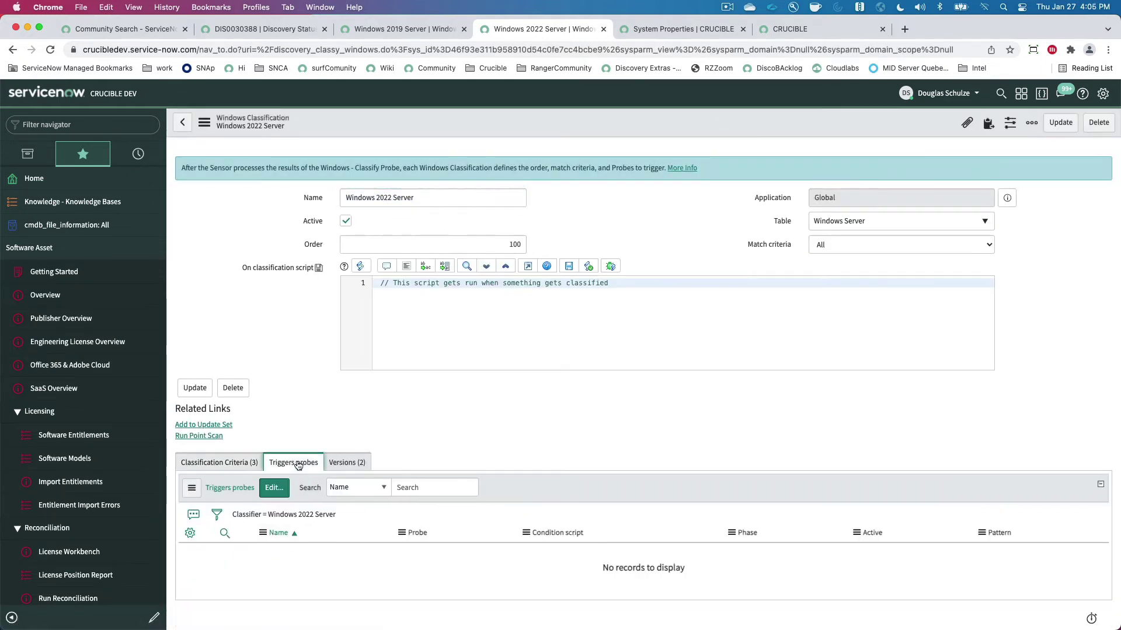
click(403, 29)
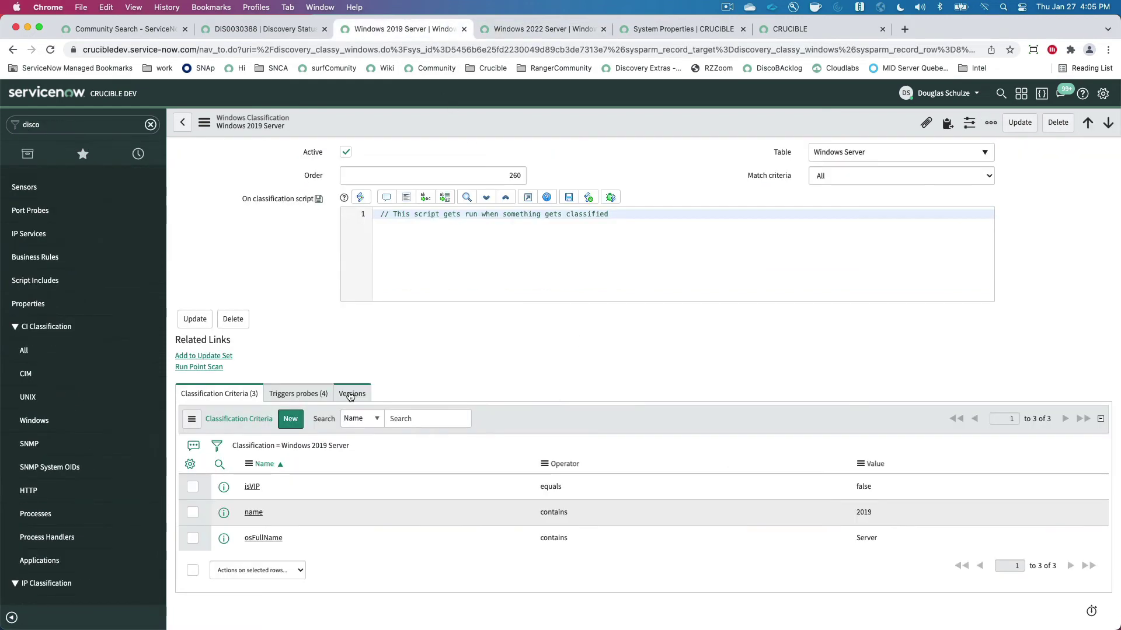
click(304, 395)
scroll(668, 386, down, 1)
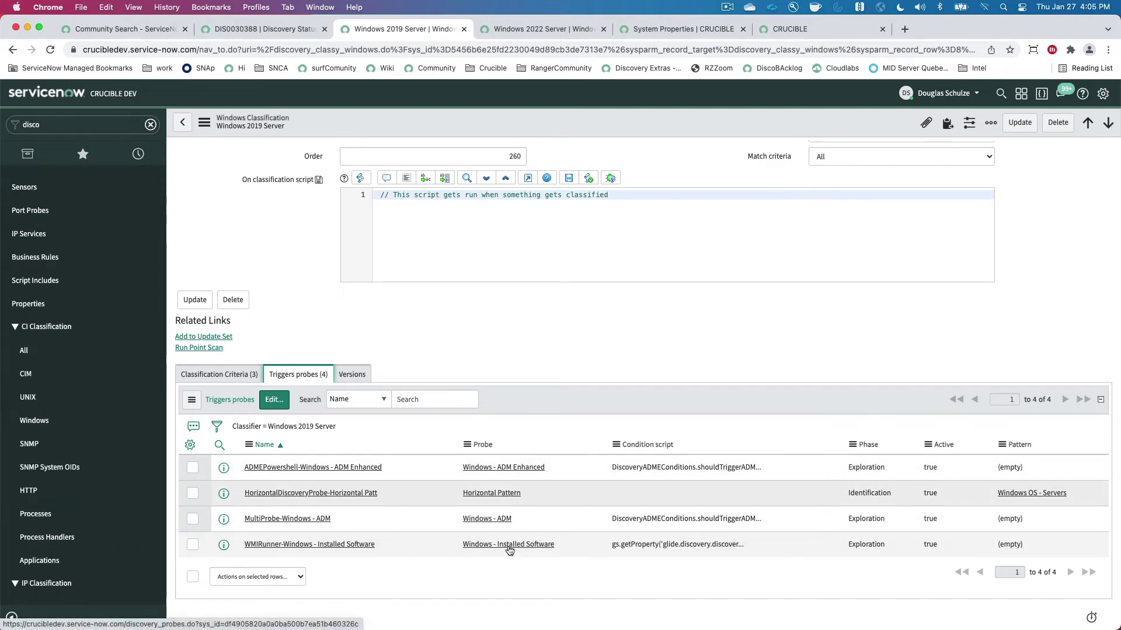
click(540, 30)
- Add Windows - Installed Software, ADM Enhanced, ADM and Horizontal Pattern probes as triggers and save
click(285, 487)
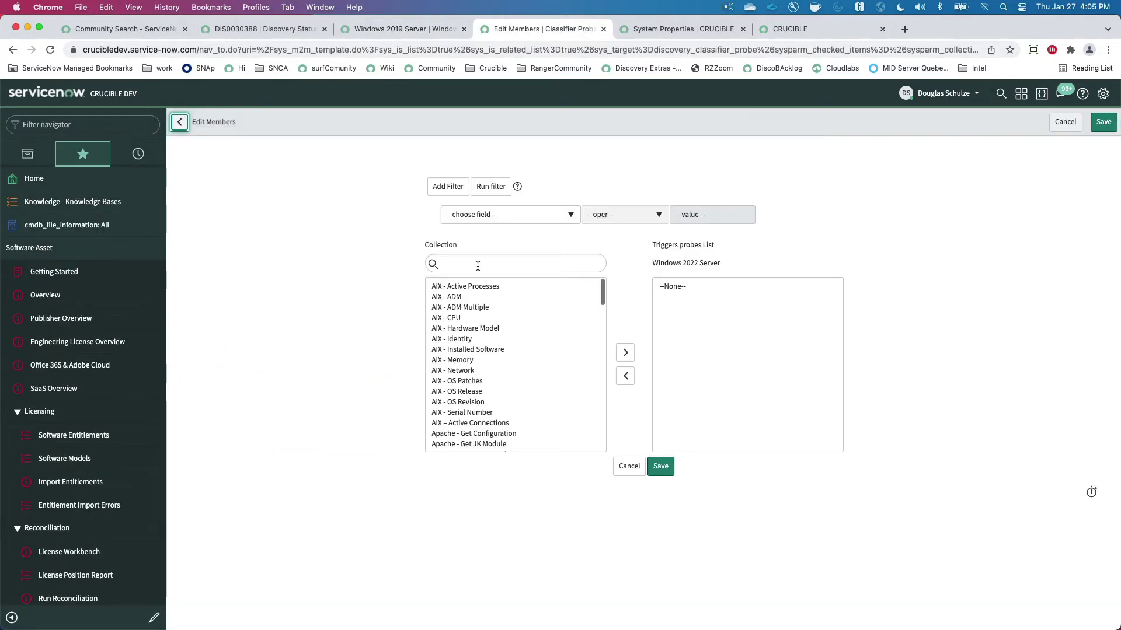
click(475, 263)
text(windo)
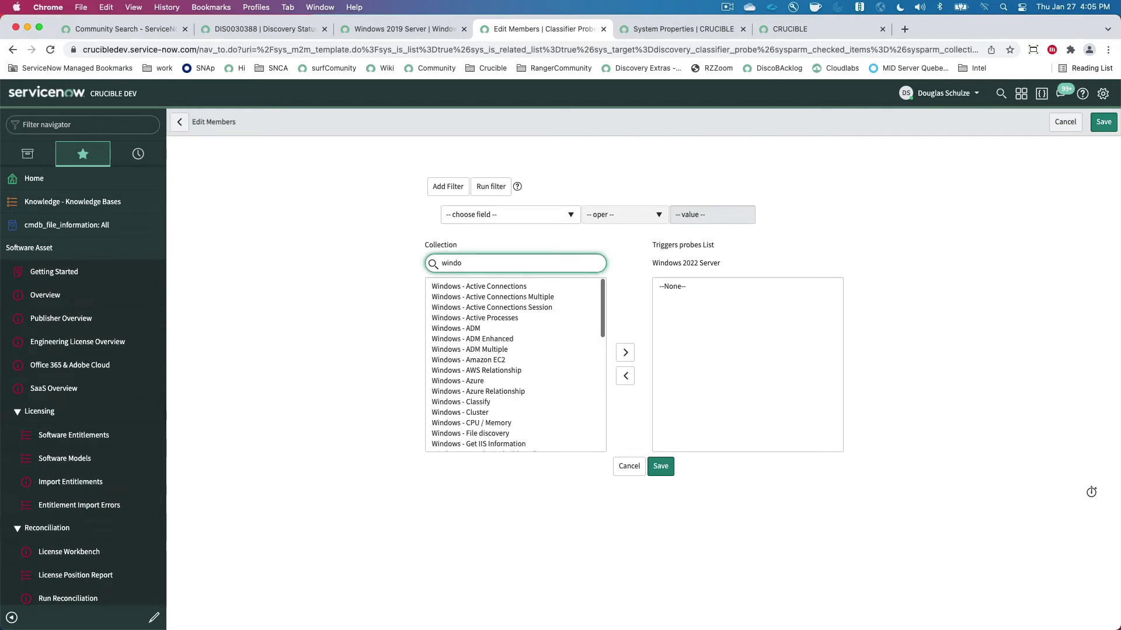
scroll(489, 324, down, 5)
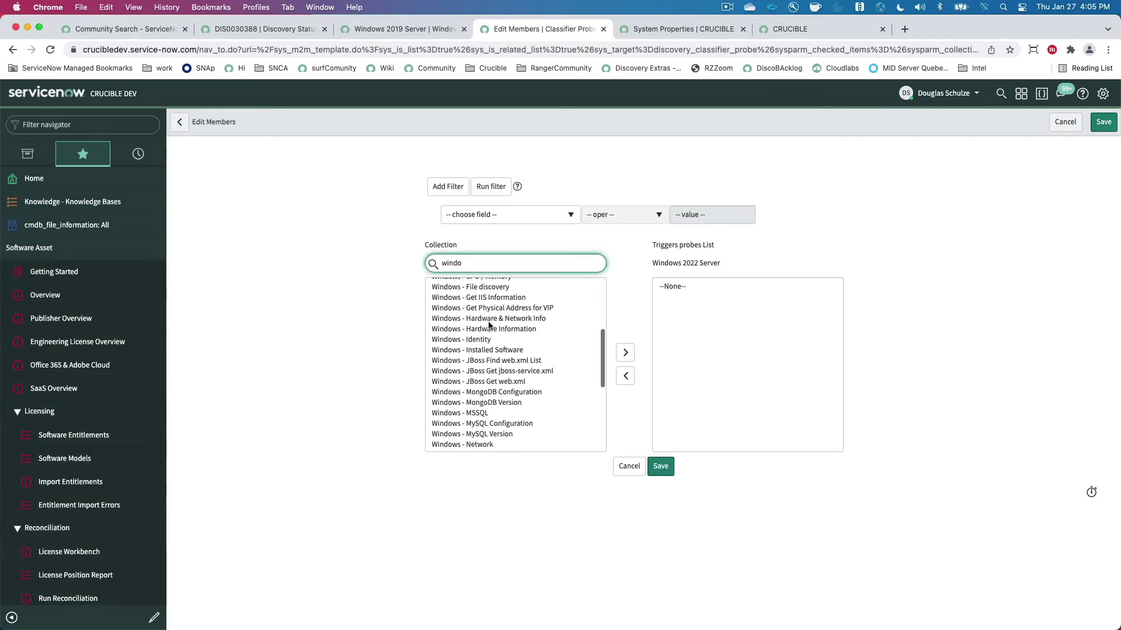
double_click(500, 332)
scroll(499, 330, up, 3)
scroll(499, 330, up, 2)
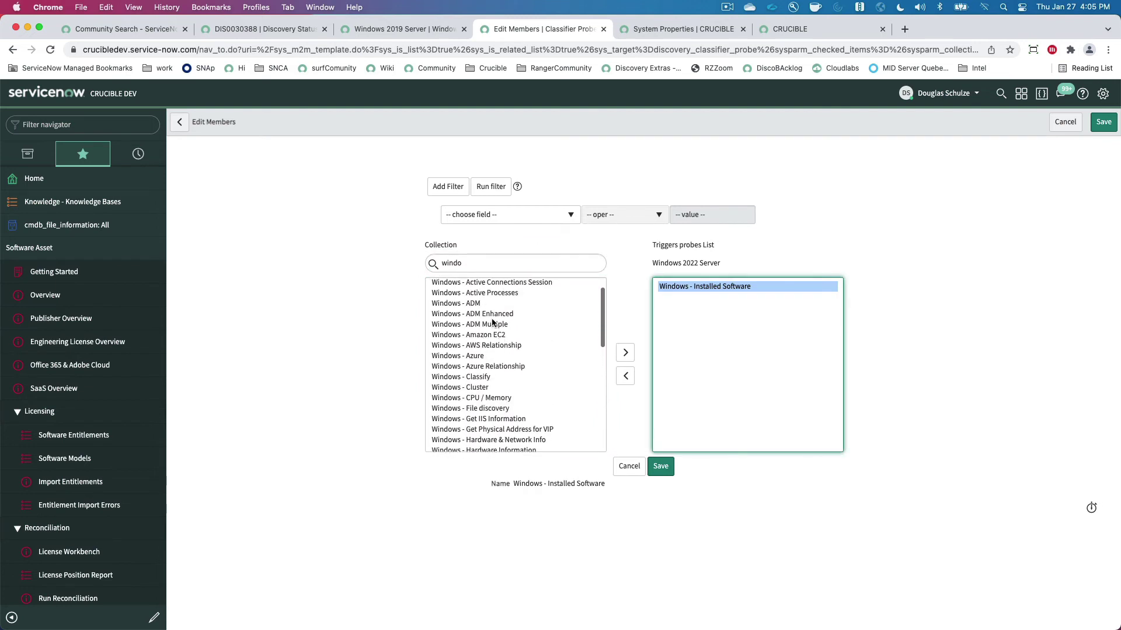
double_click(490, 315)
double_click(474, 304)
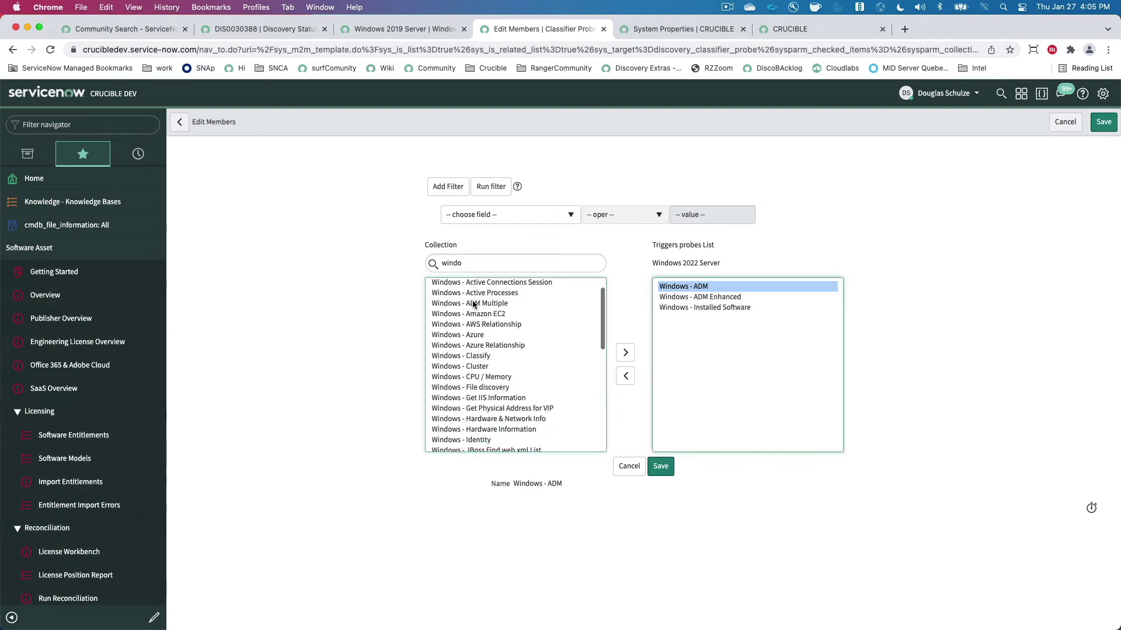
double_click(476, 265)
text(hor)
double_click(460, 286)
click(664, 470)
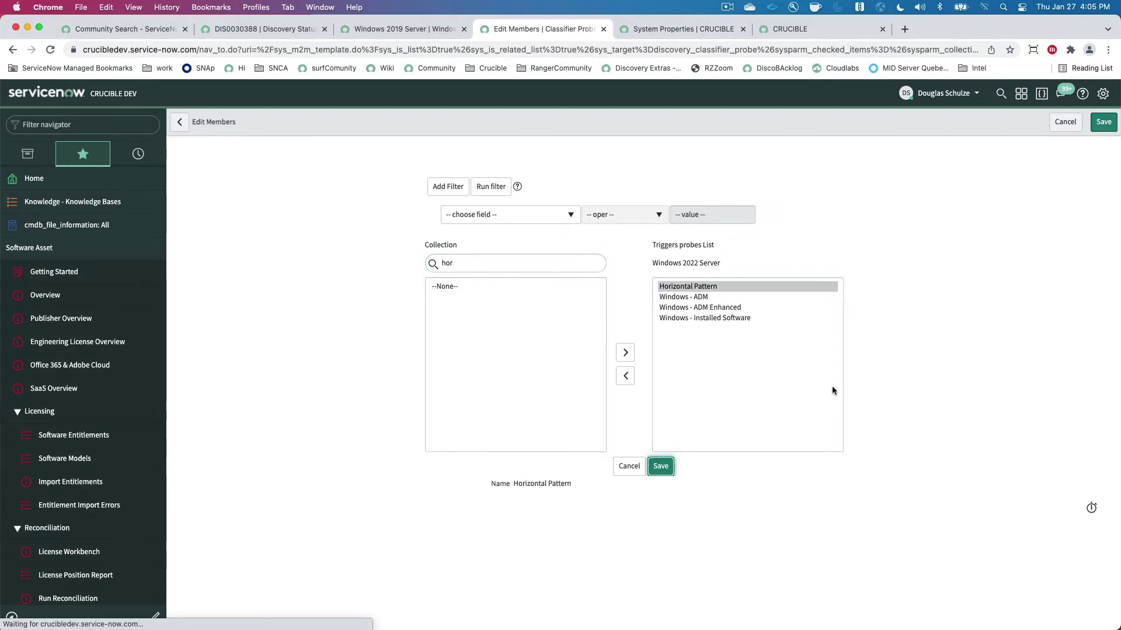
scroll(831, 387, down, 2)
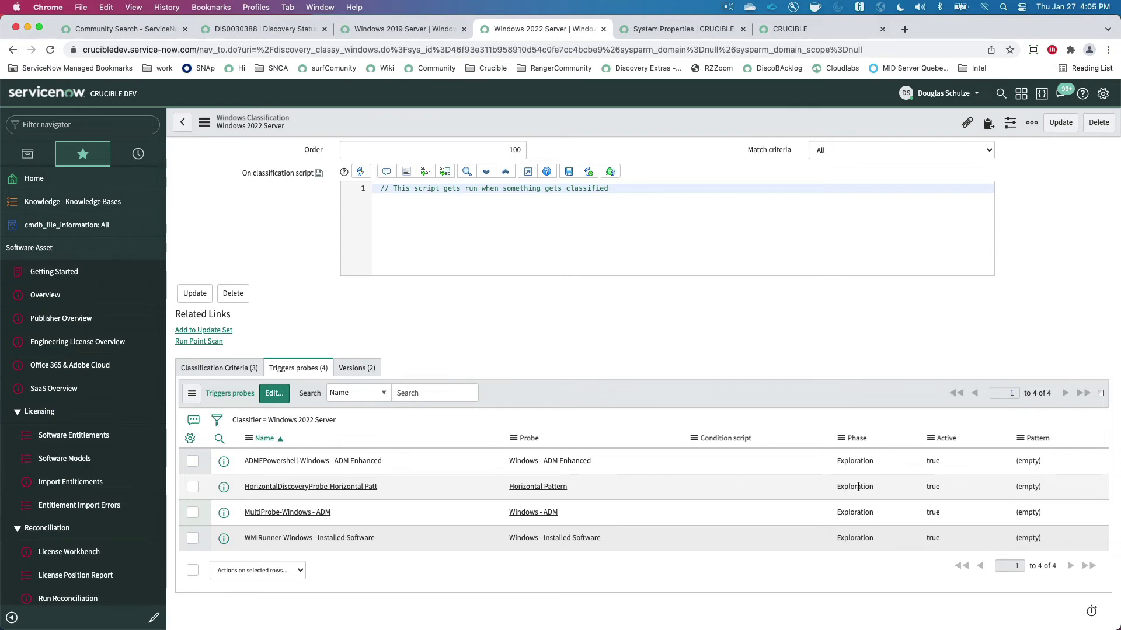
- Set Horizontal Pattern's phase to Identification and pattern to Windows OS - Servers, then update the record
click(876, 485)
click(877, 486)
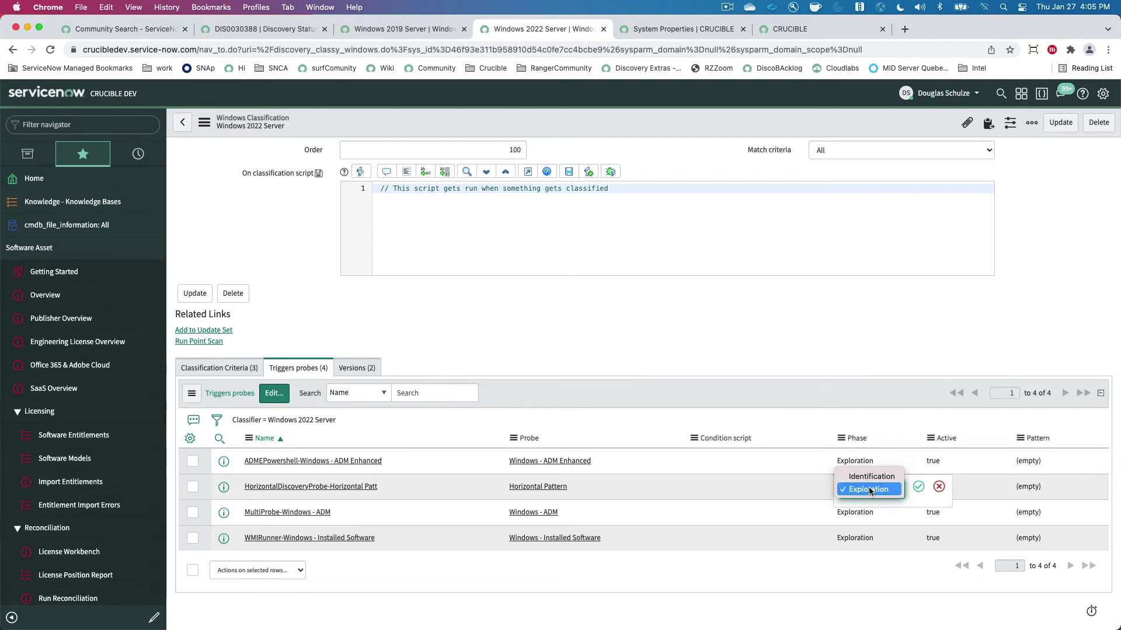
click(870, 477)
click(917, 488)
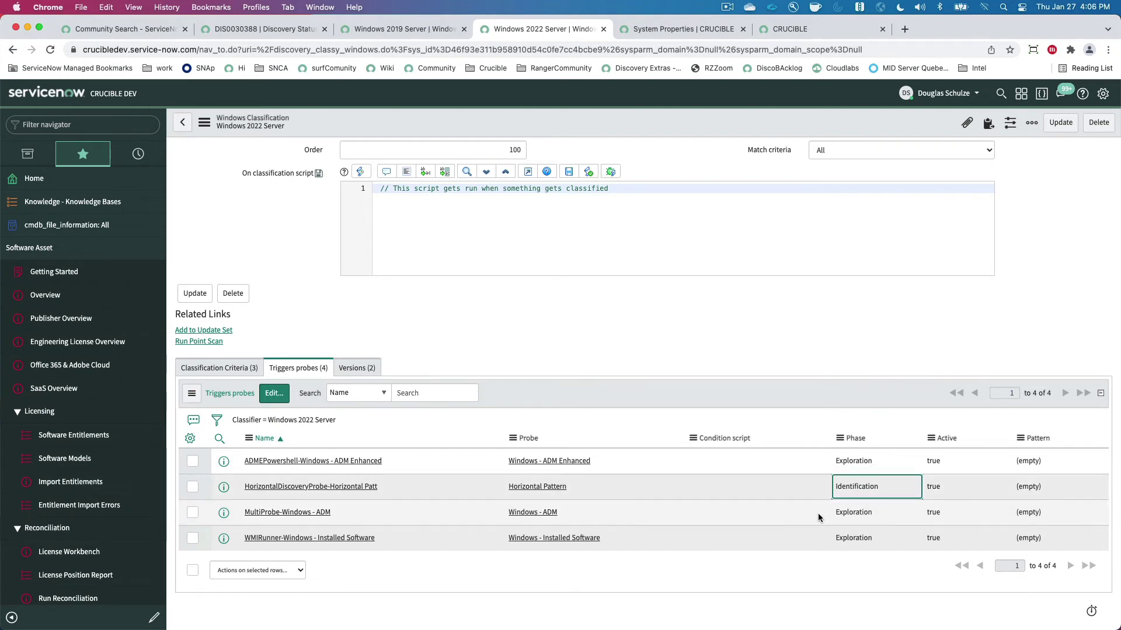
click(1027, 490)
click(1026, 490)
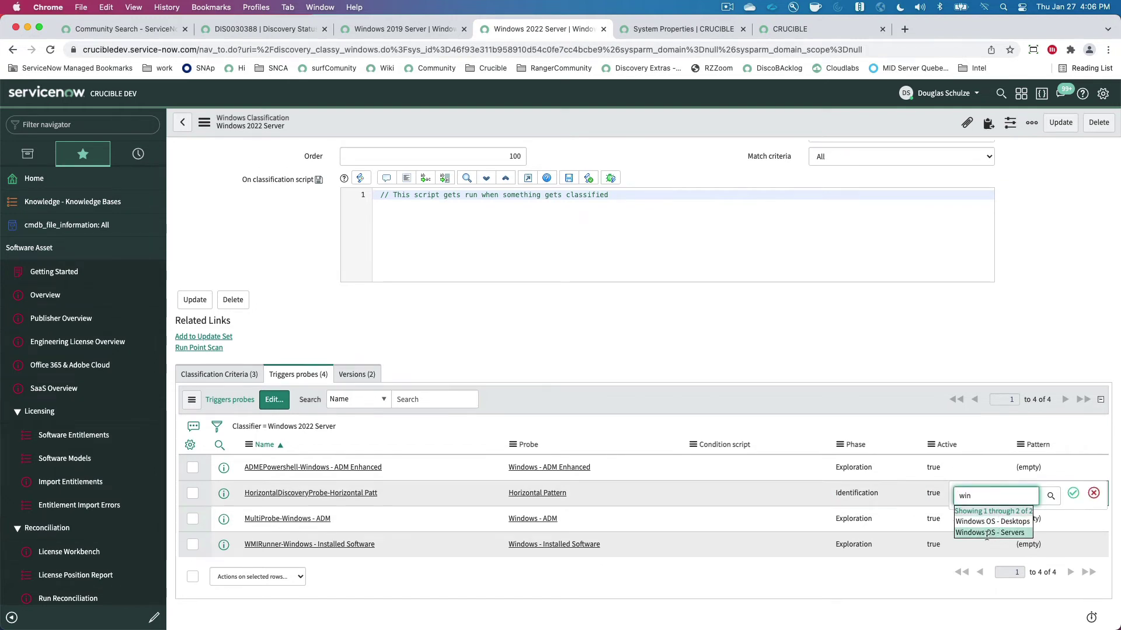
click(982, 533)
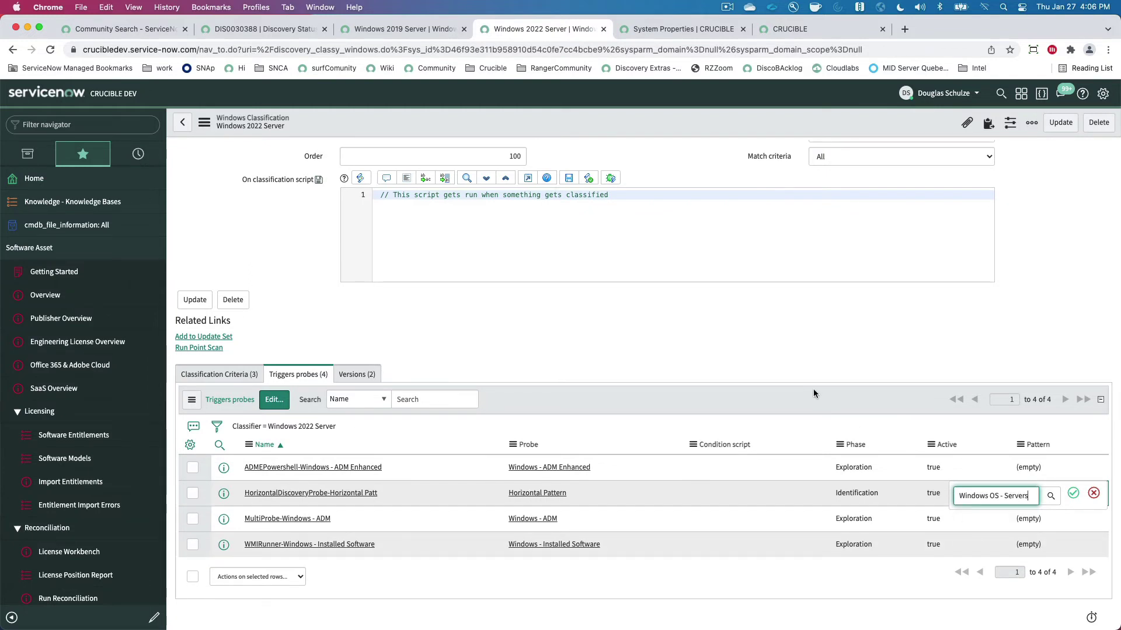
click(1072, 493)
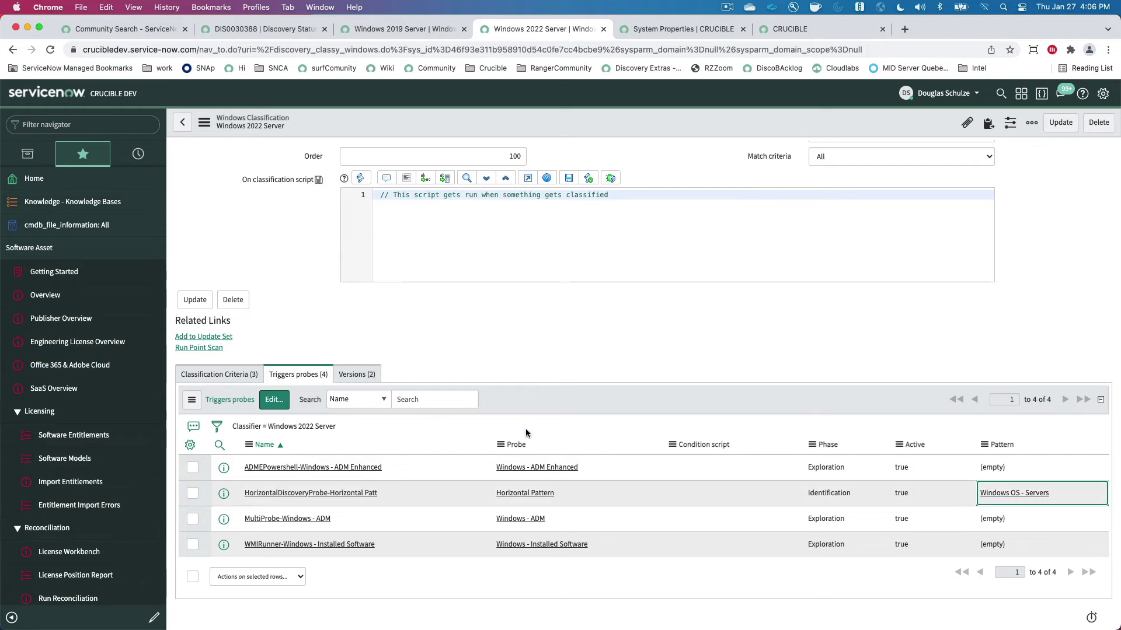
scroll(526, 433, up, 3)
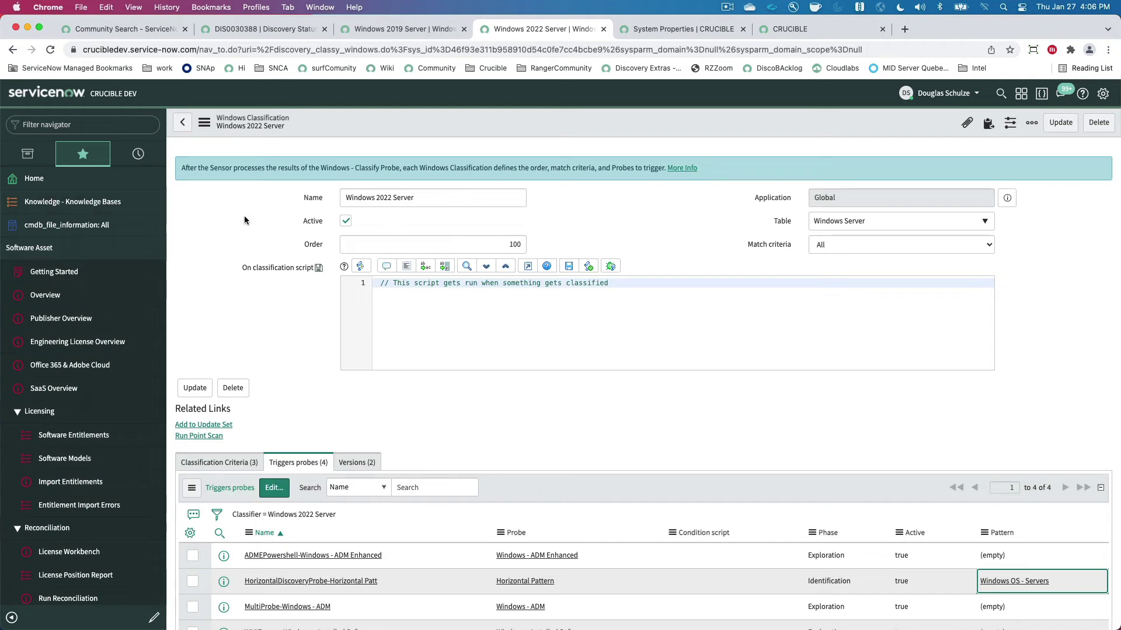
click(1061, 124)
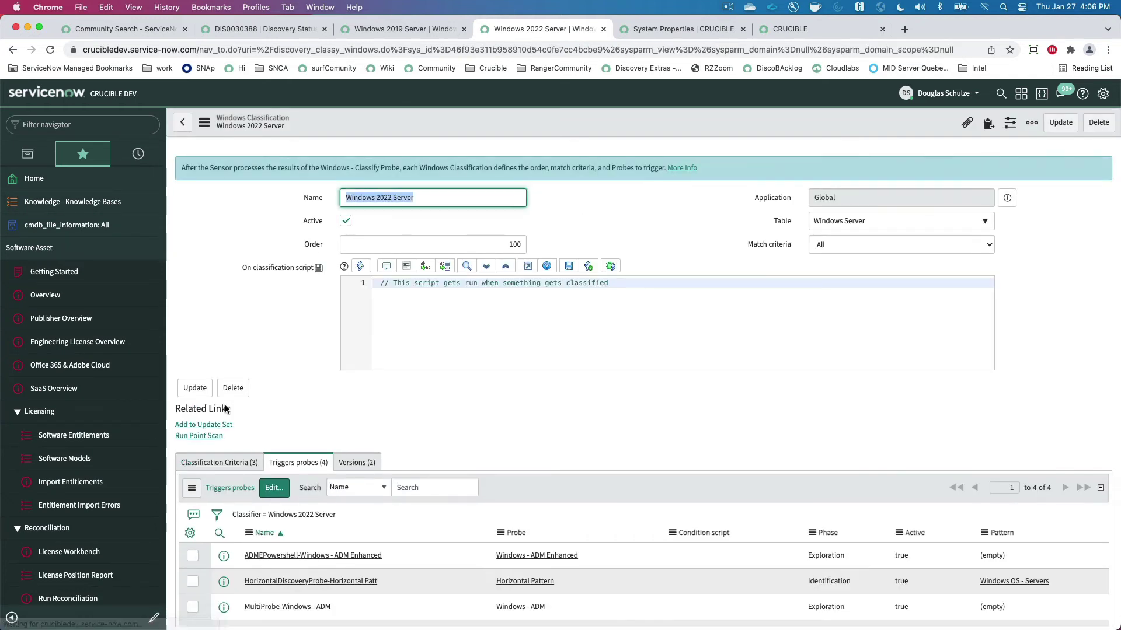
- Filter the navigator by 'disco' and open the Windows CI Classifications list
click(84, 123)
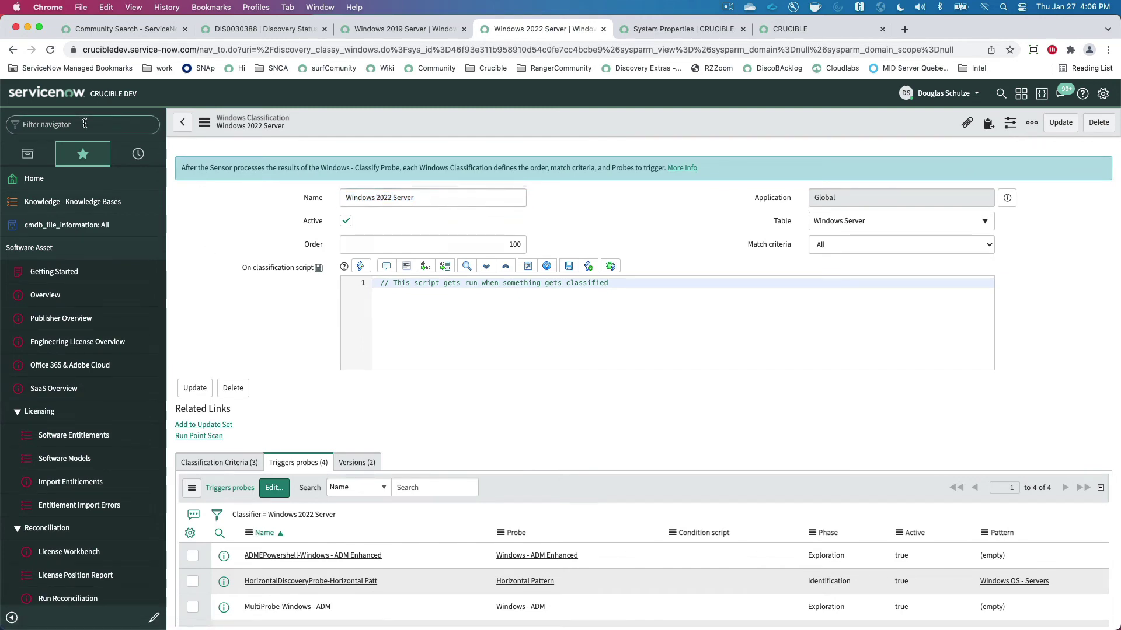
text(disco)
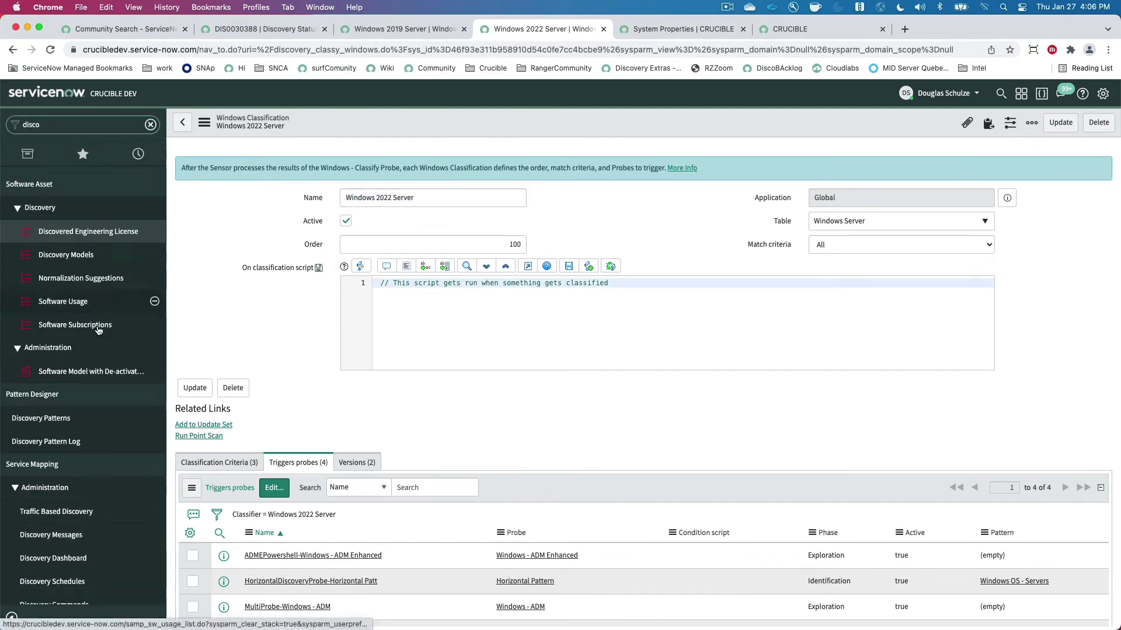
scroll(98, 330, down, 12)
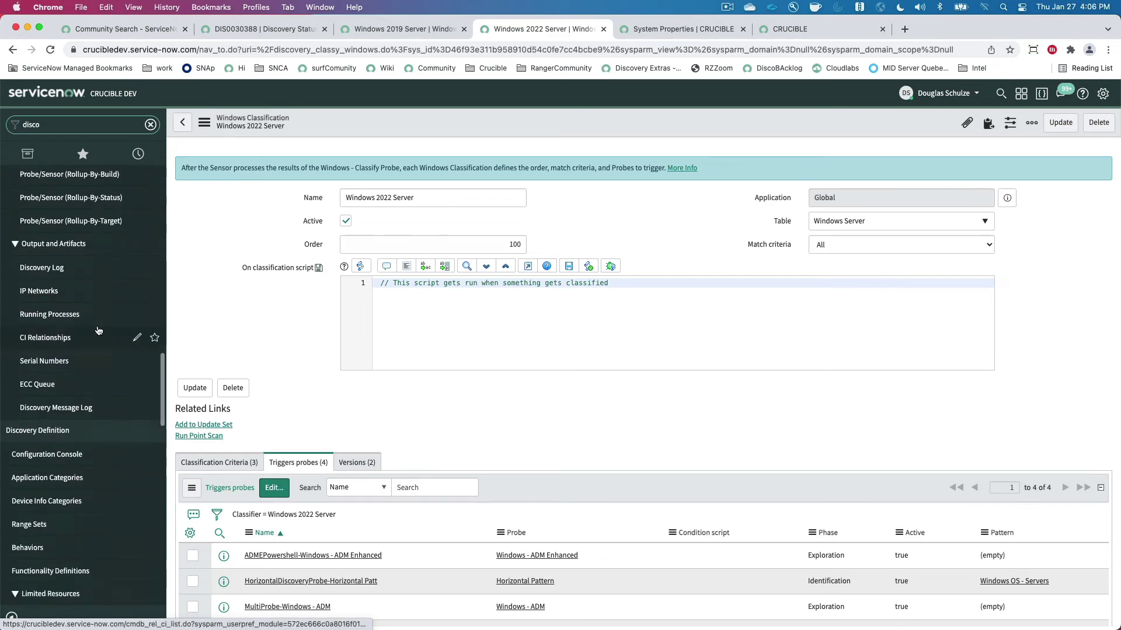
scroll(98, 331, down, 10)
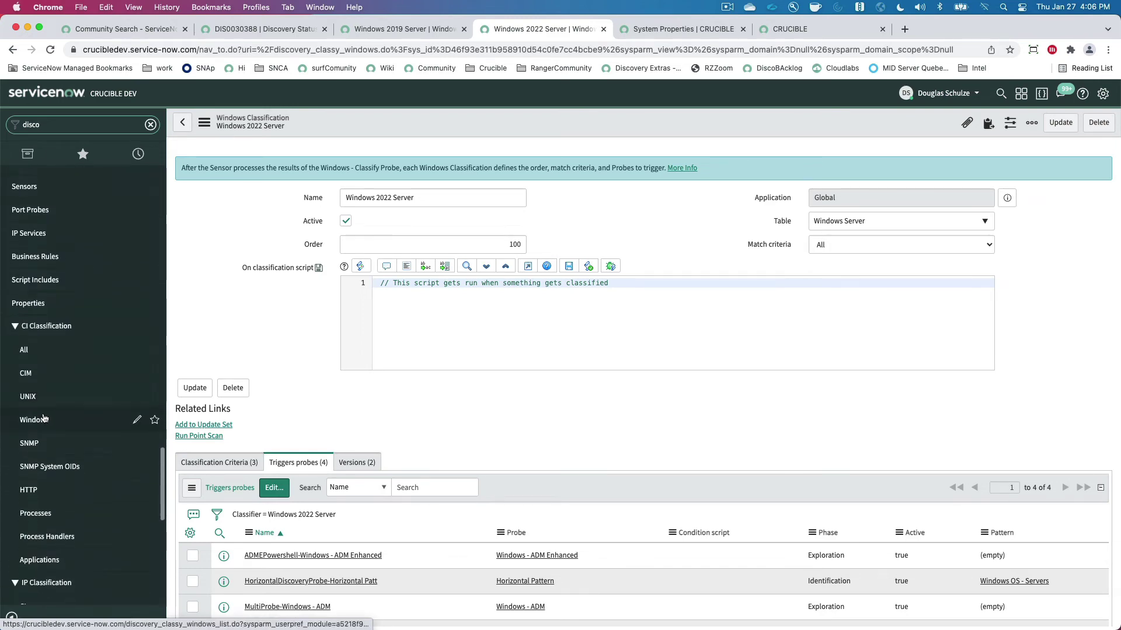
click(34, 420)
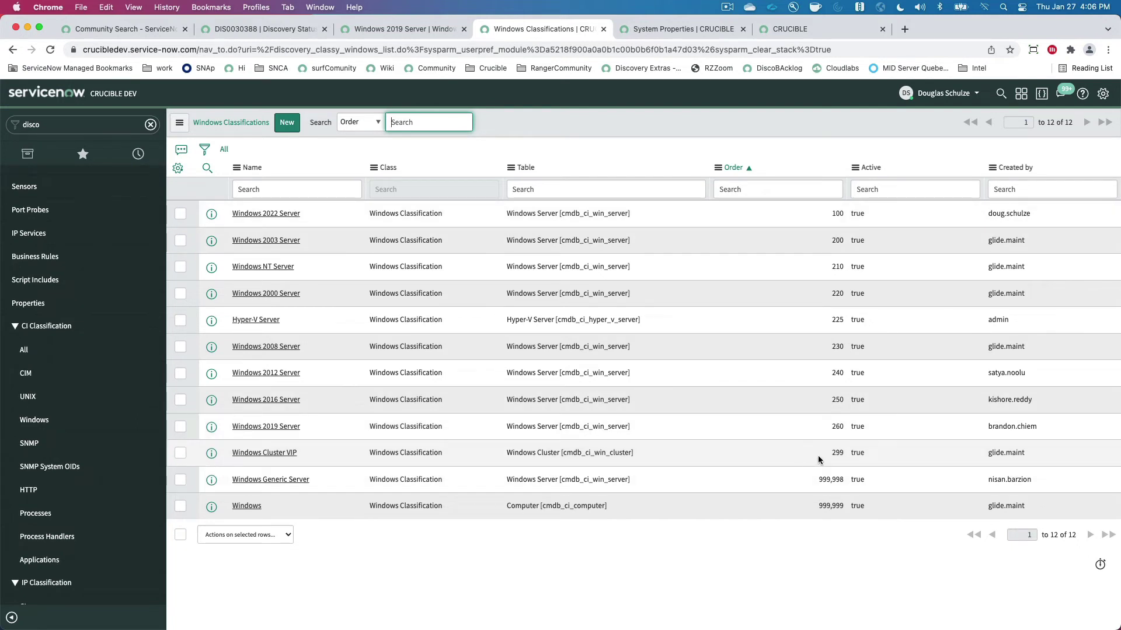
- Change Windows 2022 Server's order to 270 and sort the list by ascending Order
double_click(814, 212)
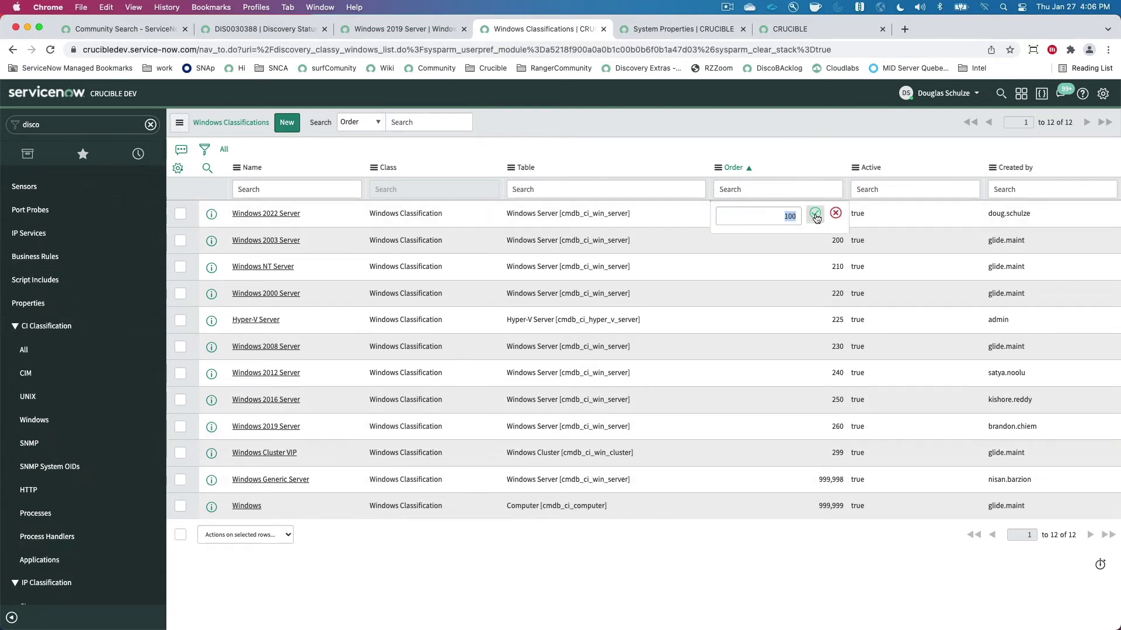
text(270)
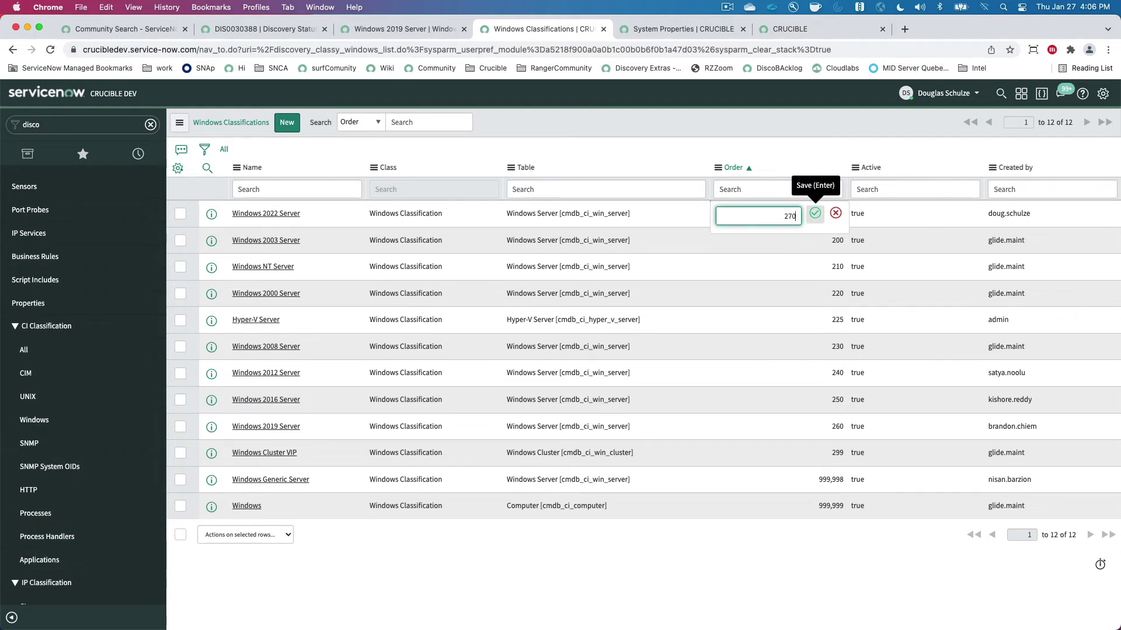
click(815, 213)
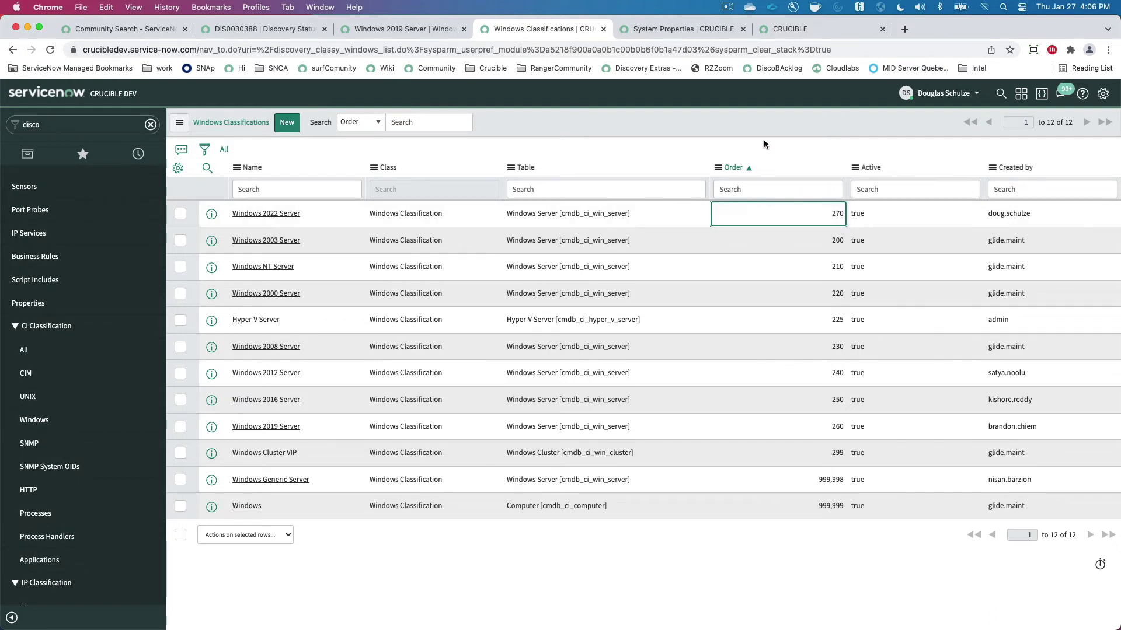
click(732, 168)
click(732, 168)
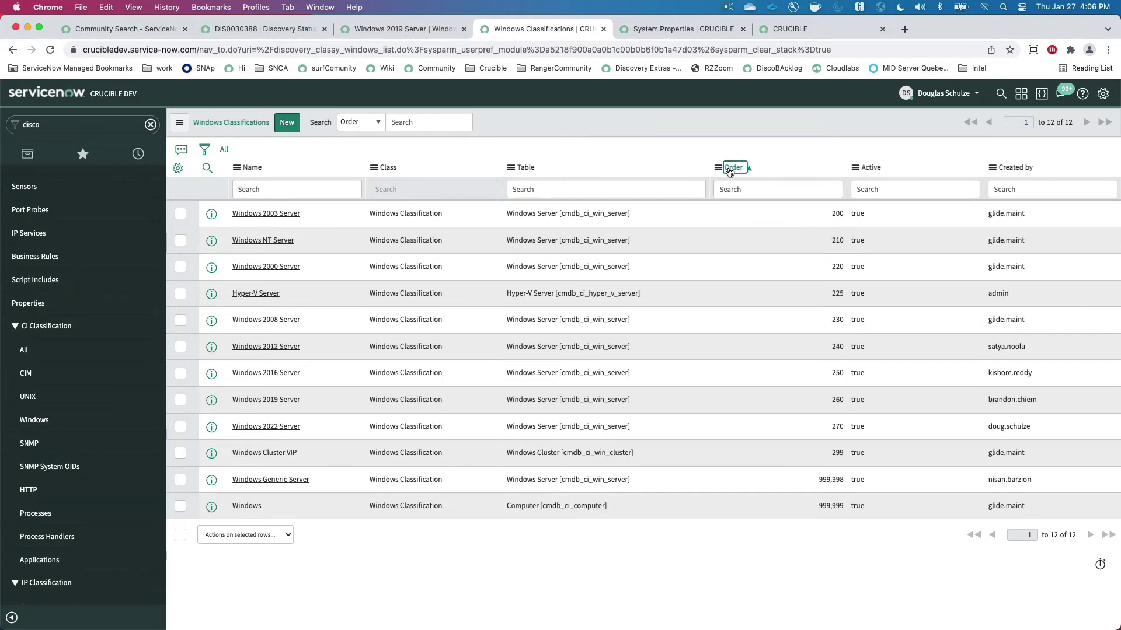
- Compare with the Windows 2019 Server classification, then return to the discovery status record
click(782, 29)
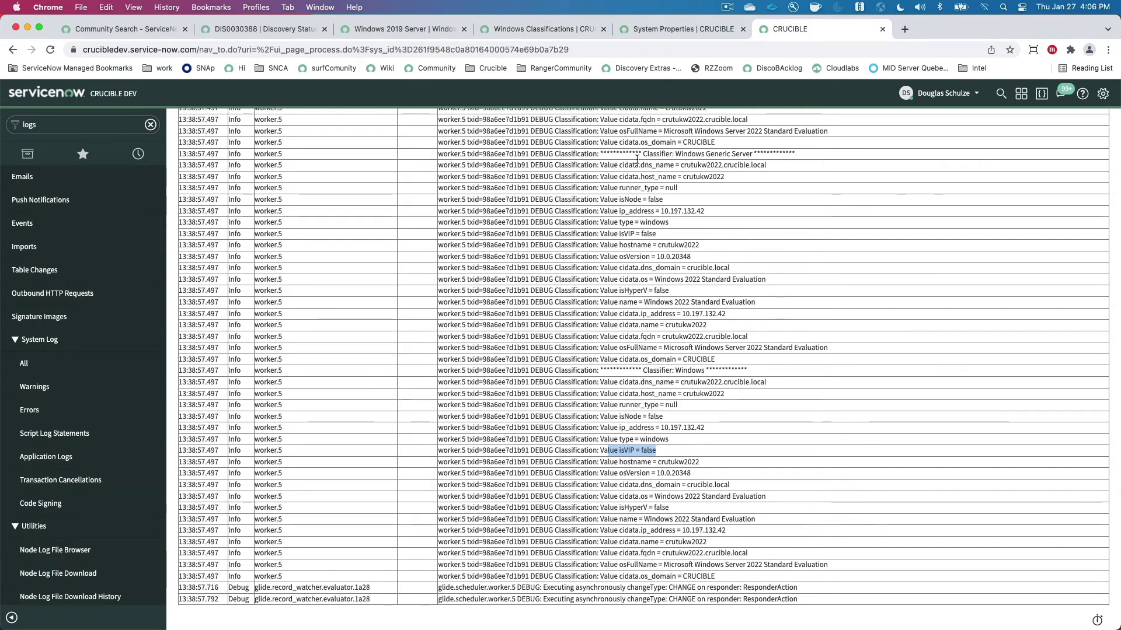
click(538, 28)
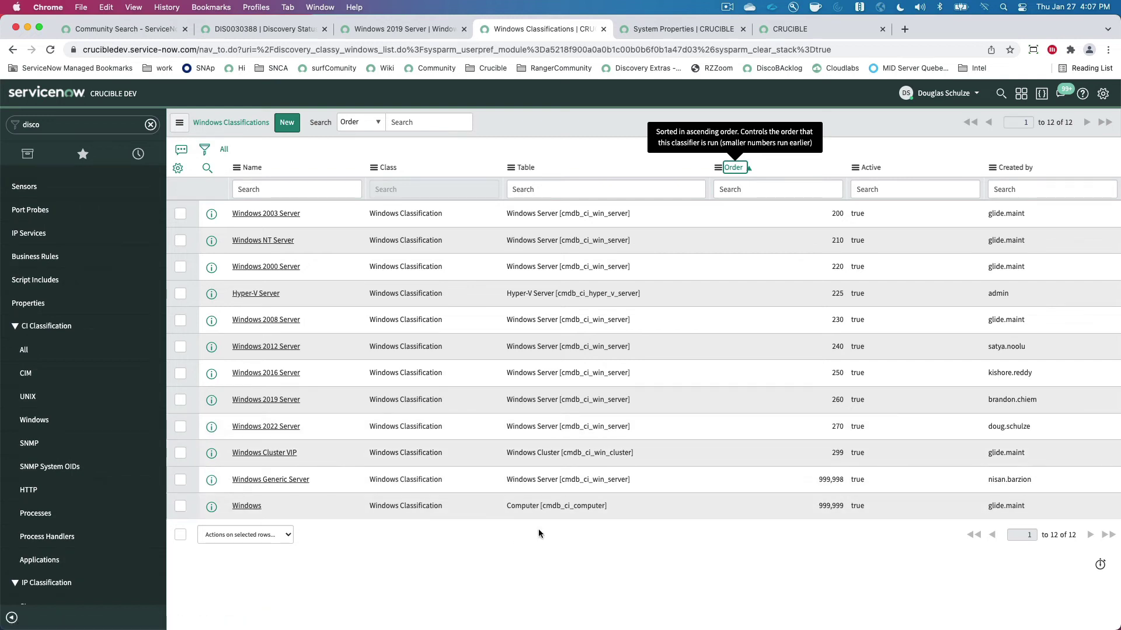
click(388, 29)
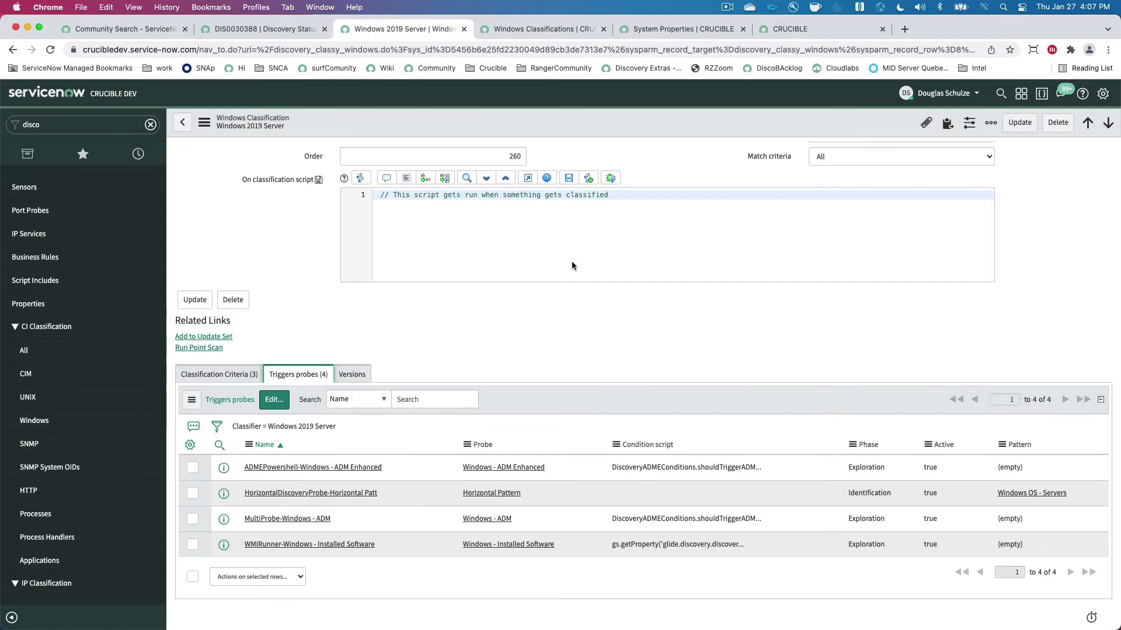
click(262, 29)
- Delete the crutukw2022 computer CI from the Devices list, confirming the warning
click(343, 544)
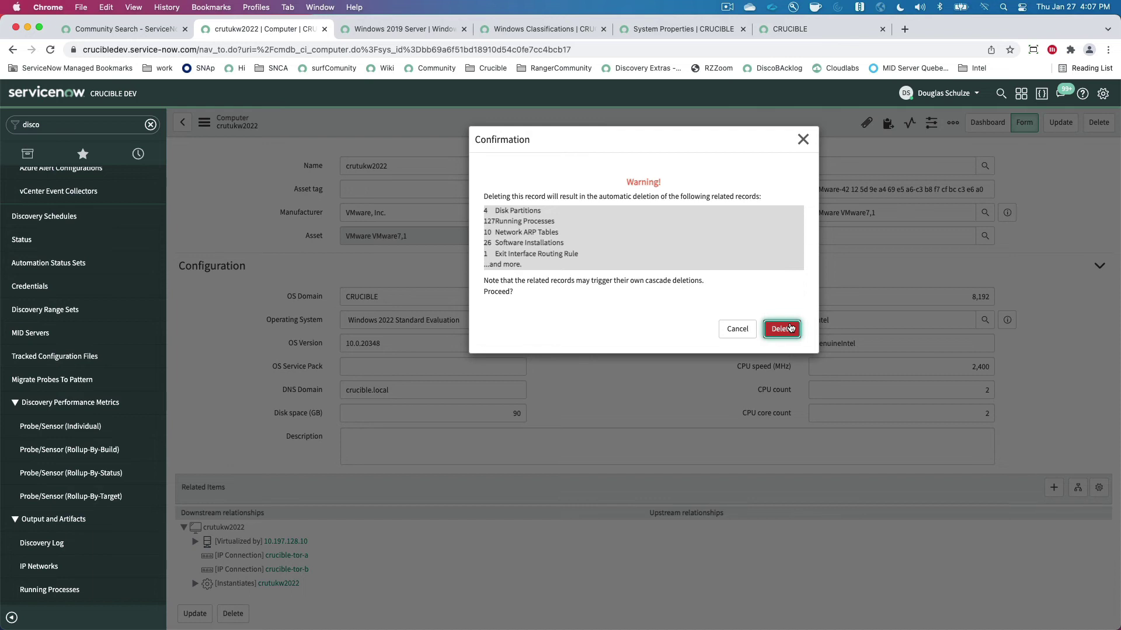
click(727, 8)
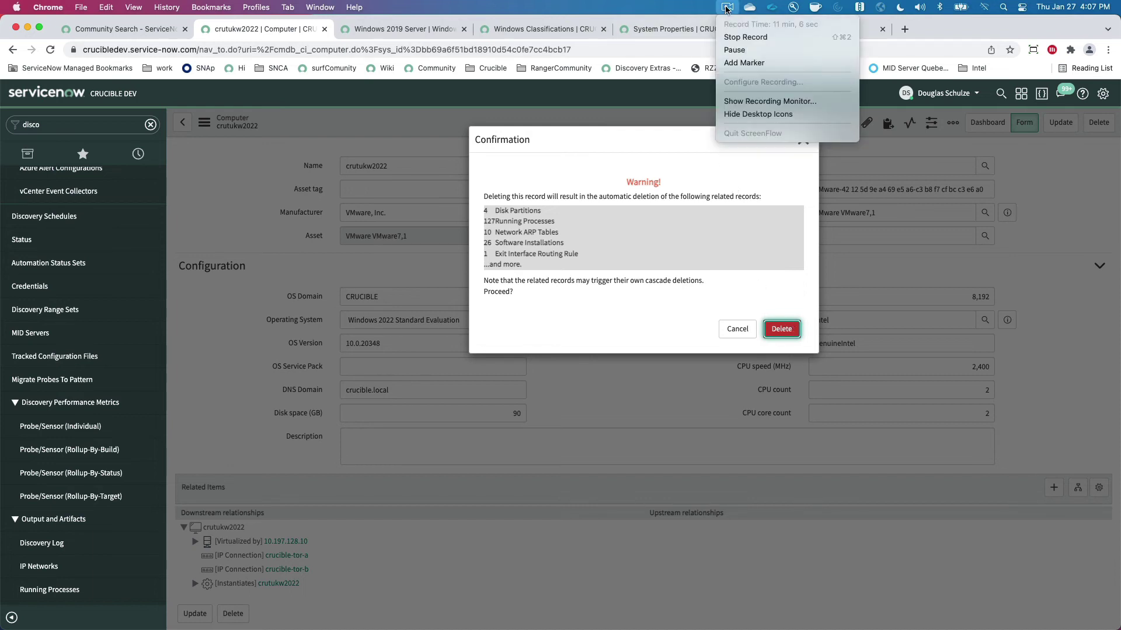
click(734, 50)
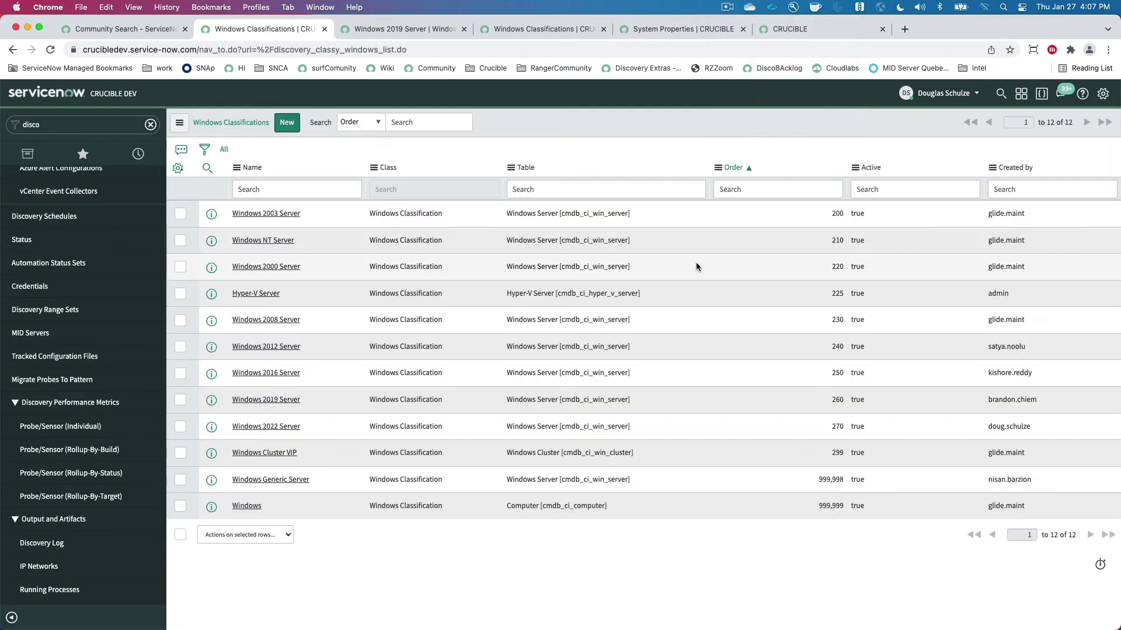
- Run Discover now on the 123dougtest discovery schedule to create discovery DIS0030401
click(46, 124)
scroll(48, 303, up, 2)
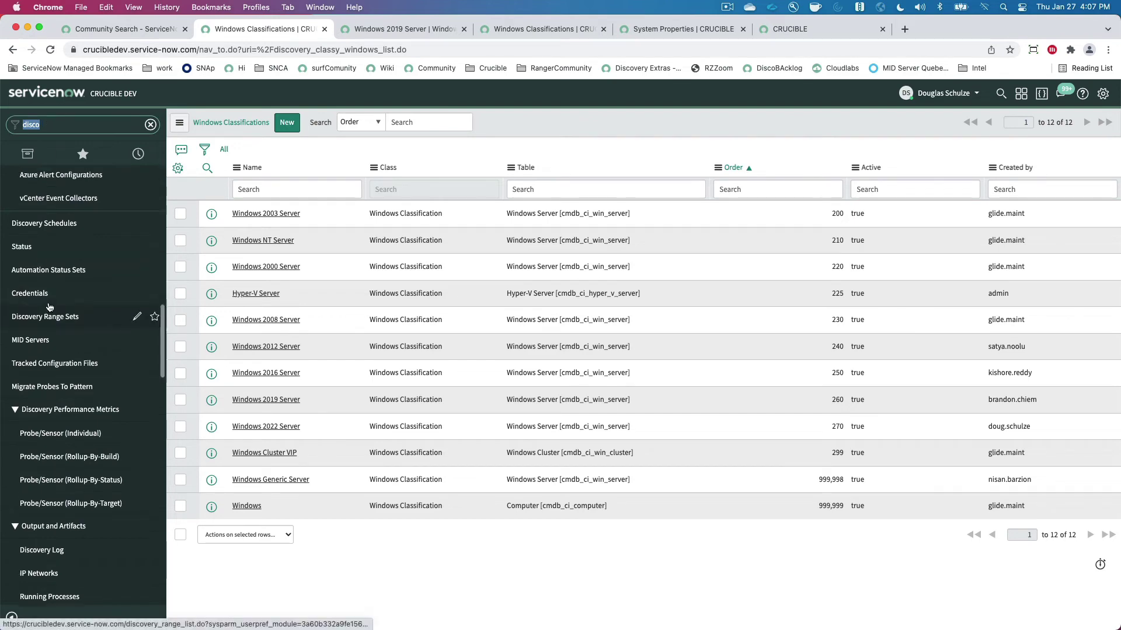
click(45, 273)
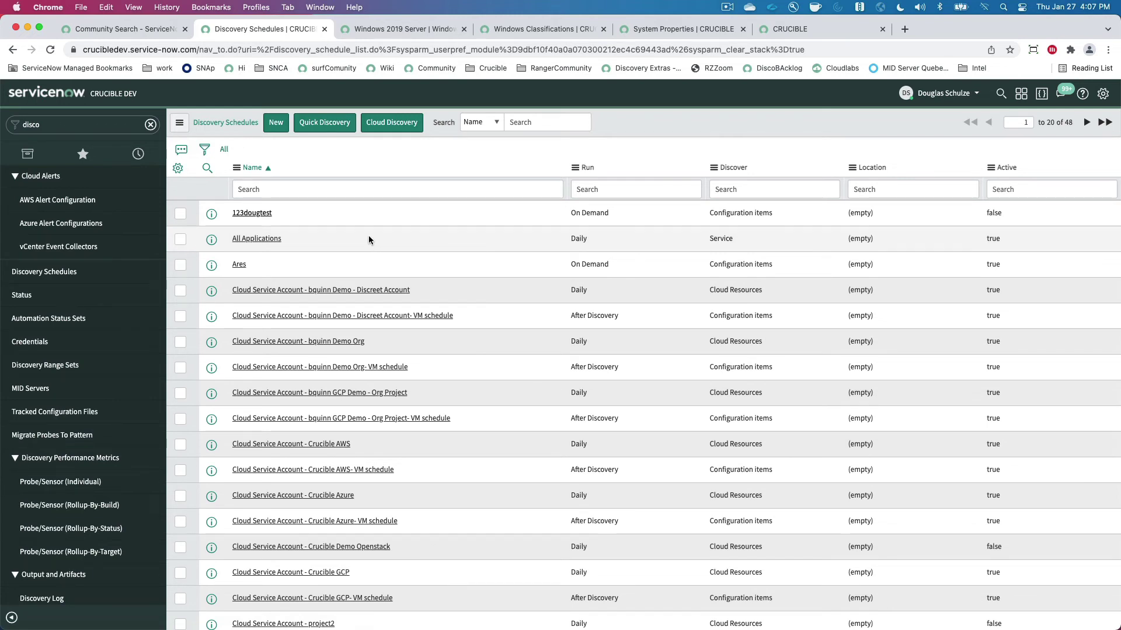
click(249, 214)
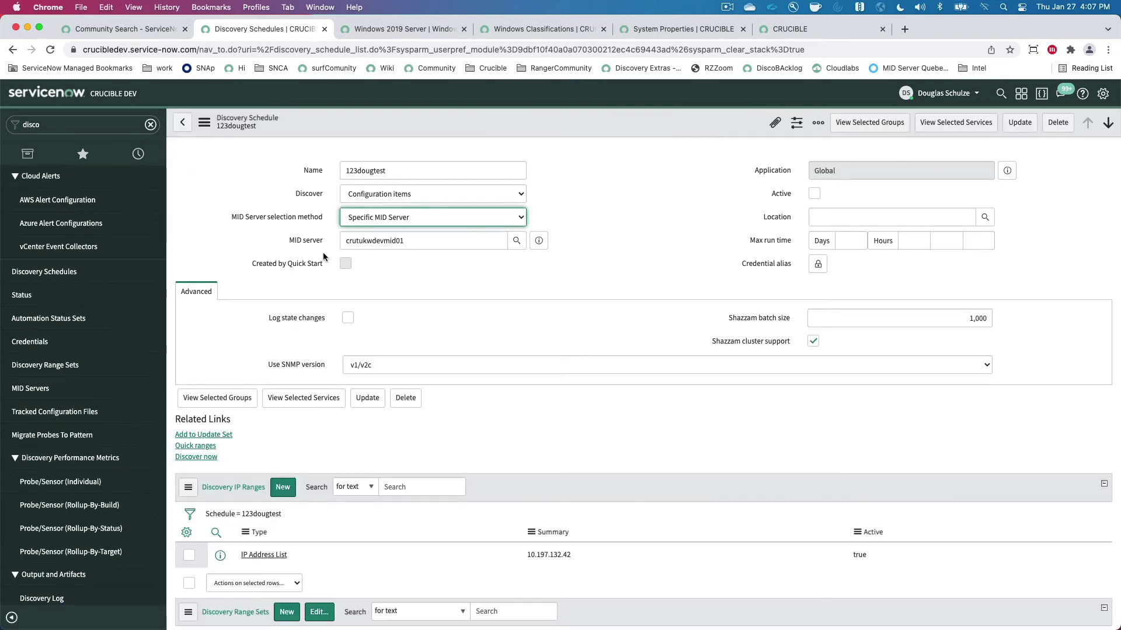
scroll(467, 513, down, 2)
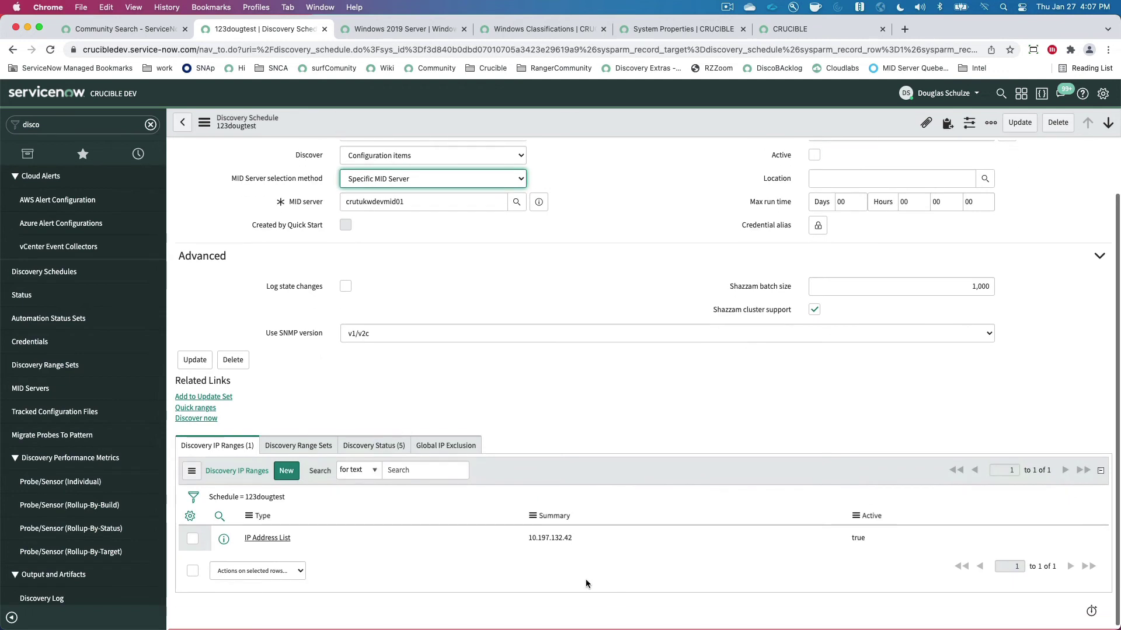
click(188, 419)
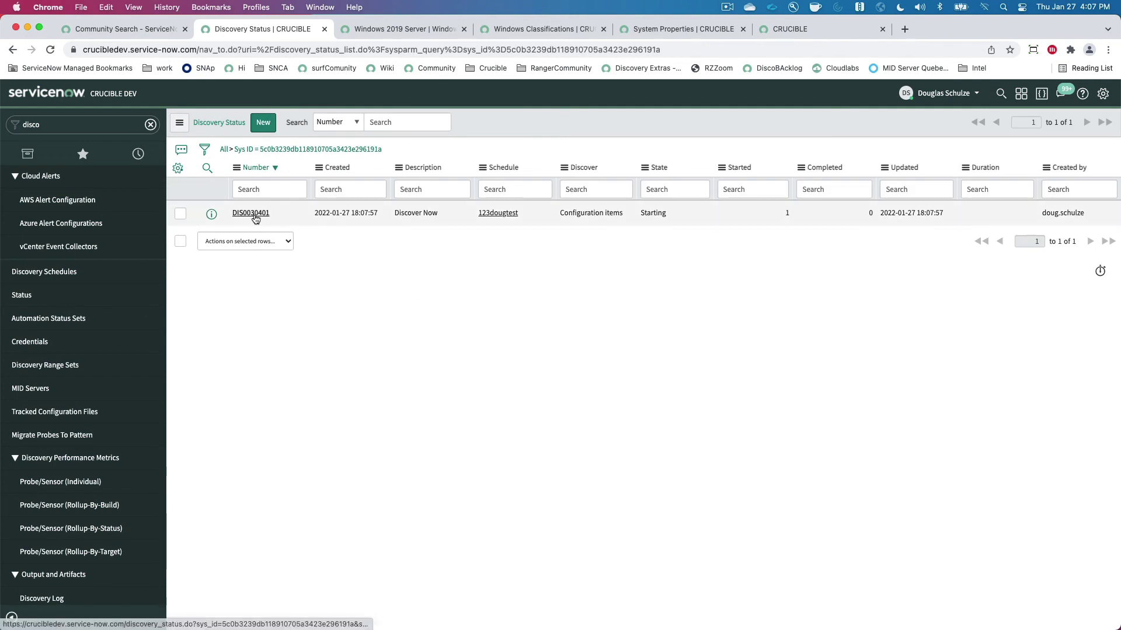
- Open discovery status DIS0030401 and refresh its ECC Queue records
click(251, 213)
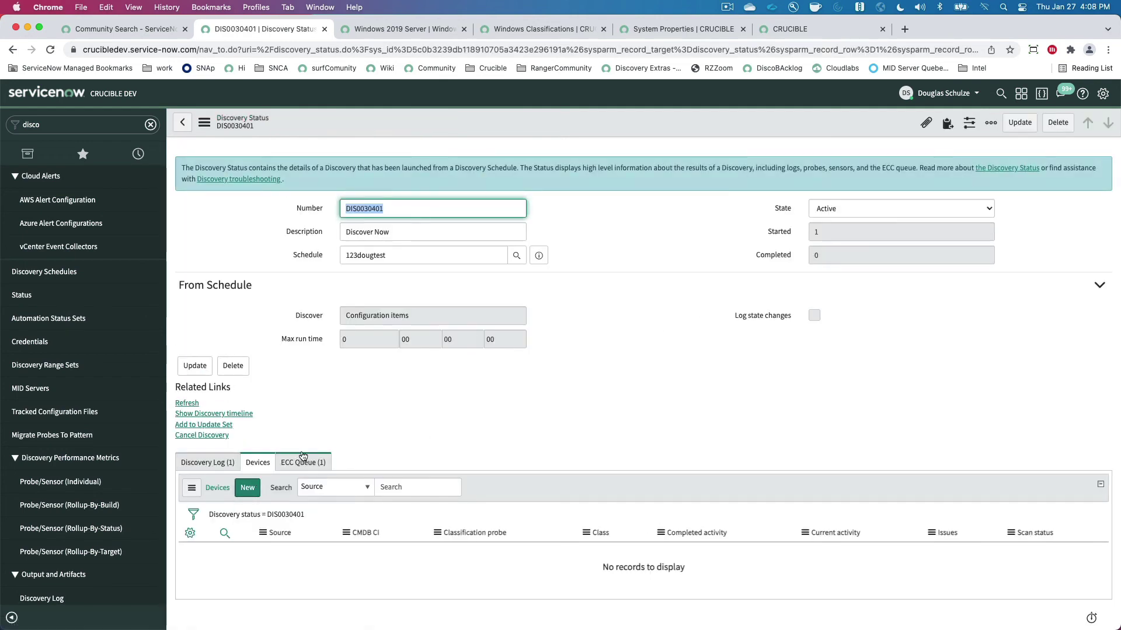
click(303, 459)
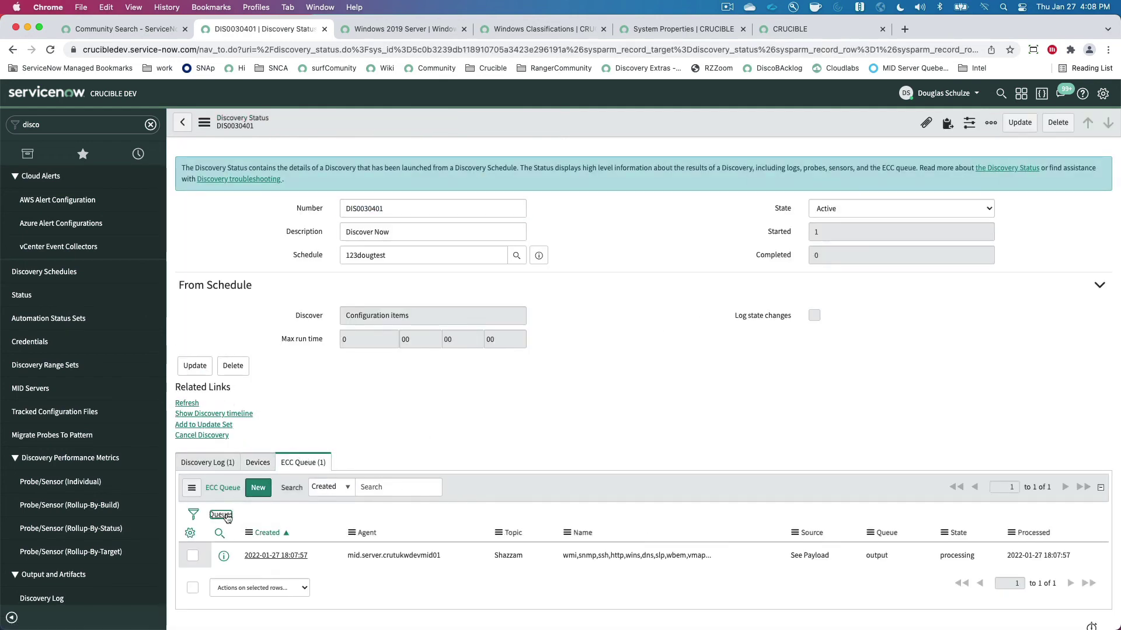
scroll(545, 369, down, 1)
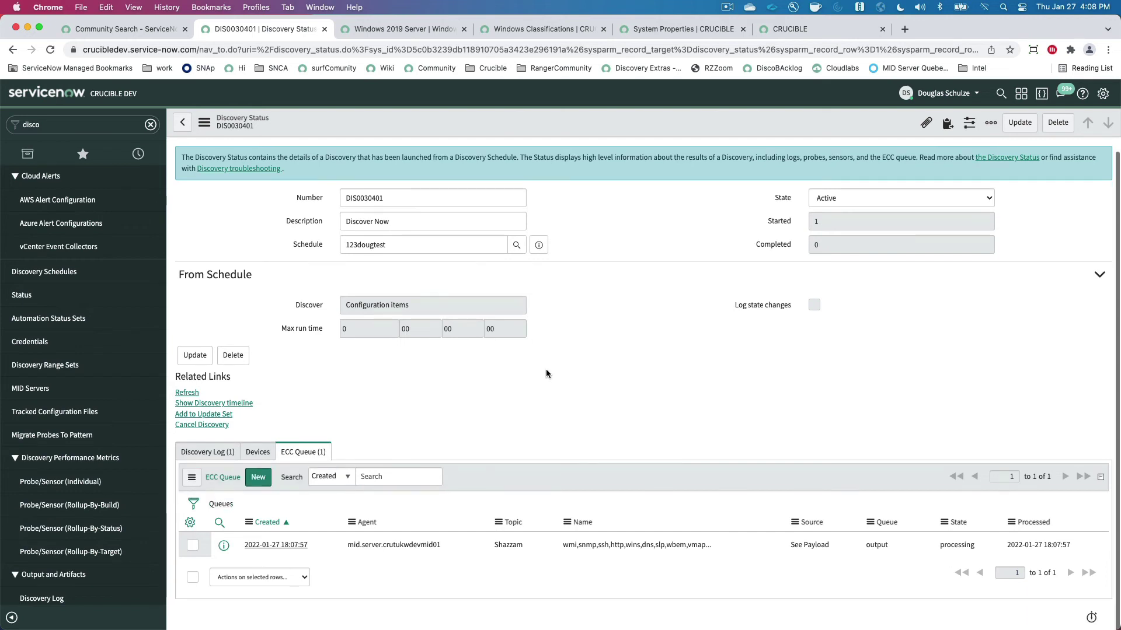
click(221, 504)
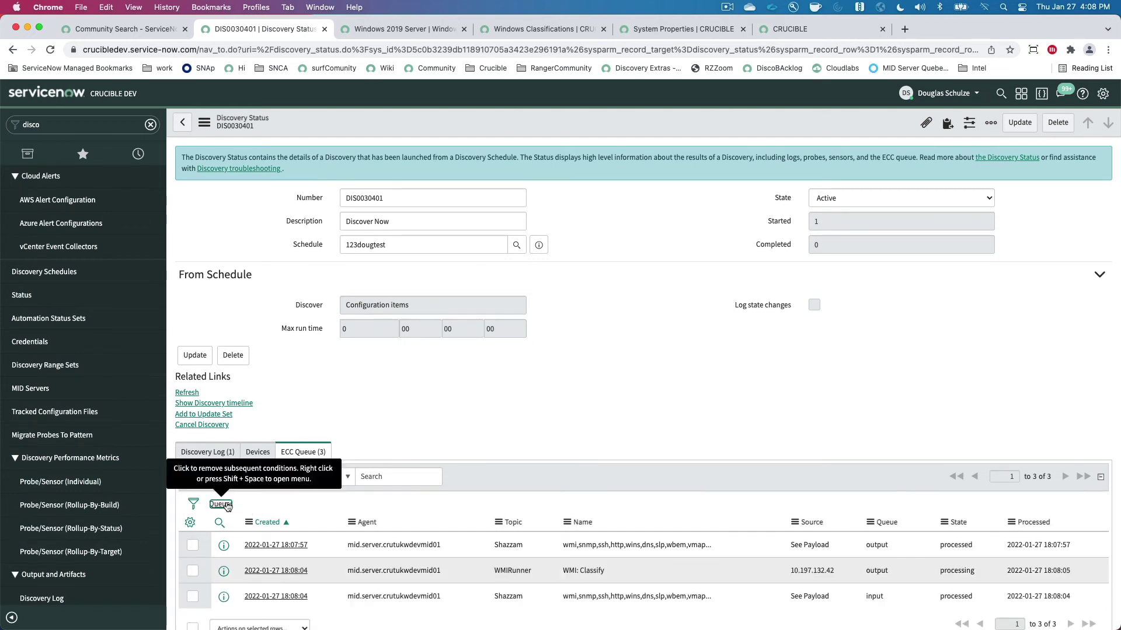
scroll(524, 409, down, 2)
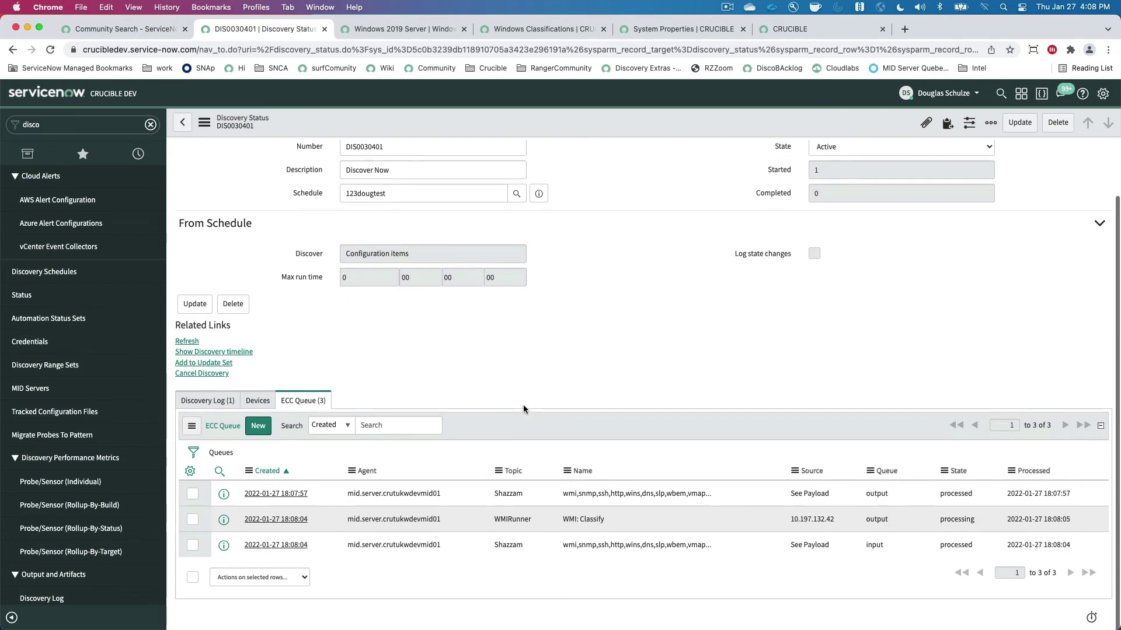
- Check the classification debug log and Windows Classifications, then return to DIS0030401
click(799, 29)
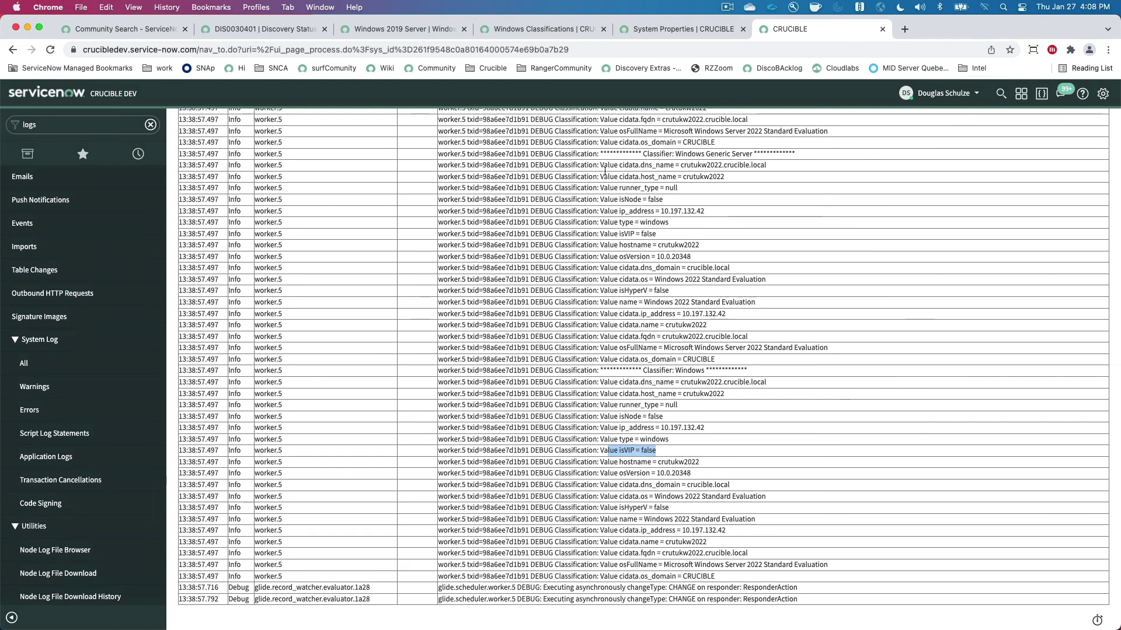
click(604, 169)
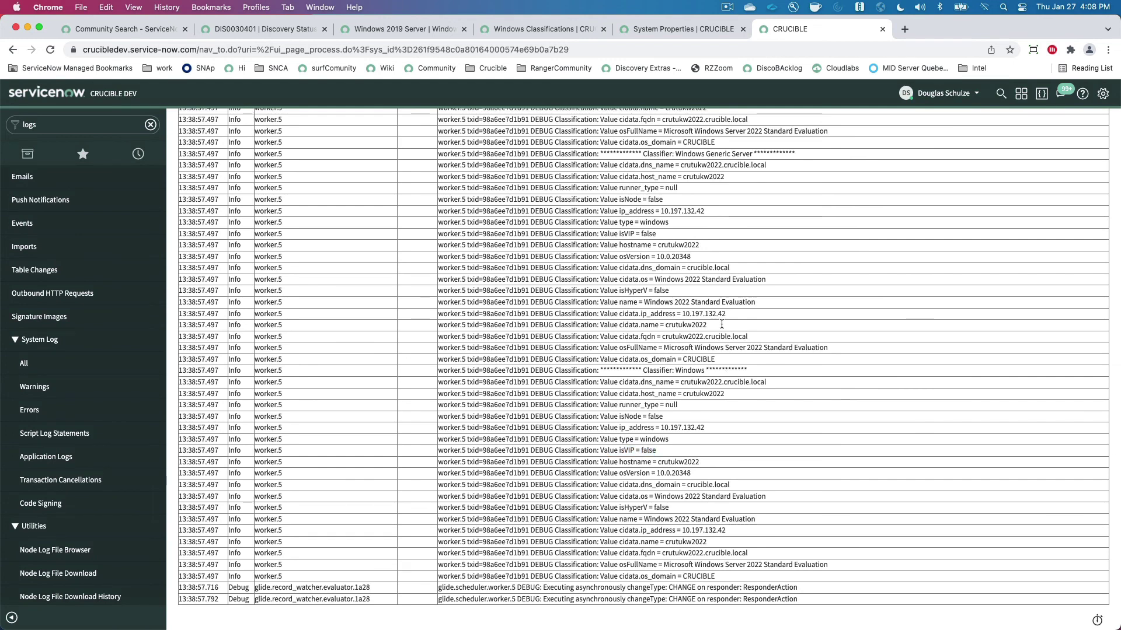
click(503, 30)
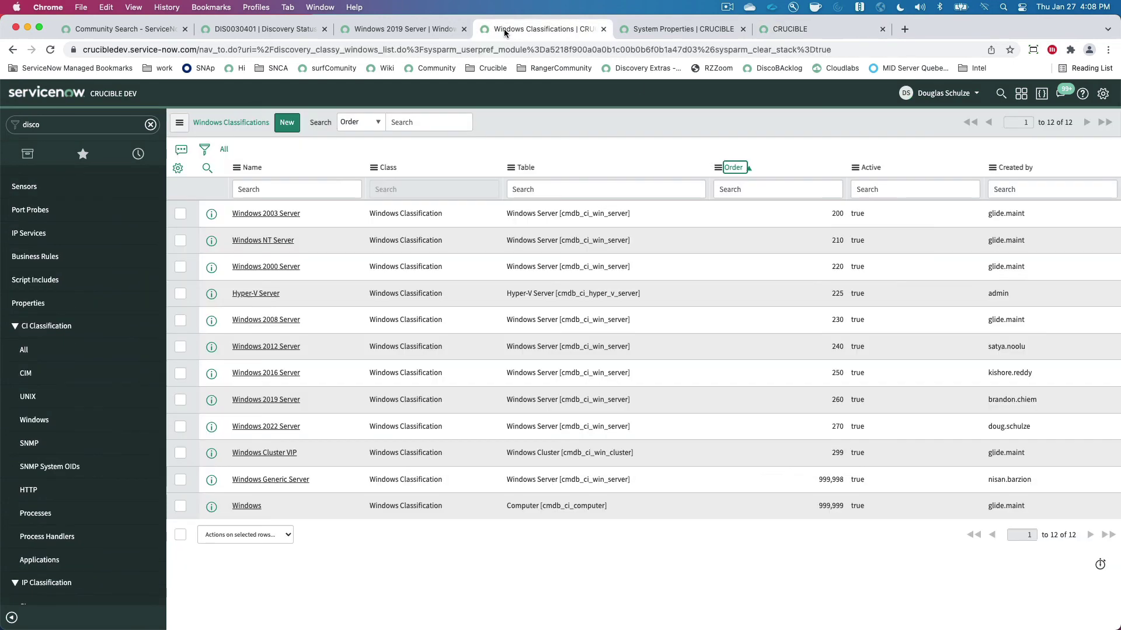
click(386, 30)
click(245, 30)
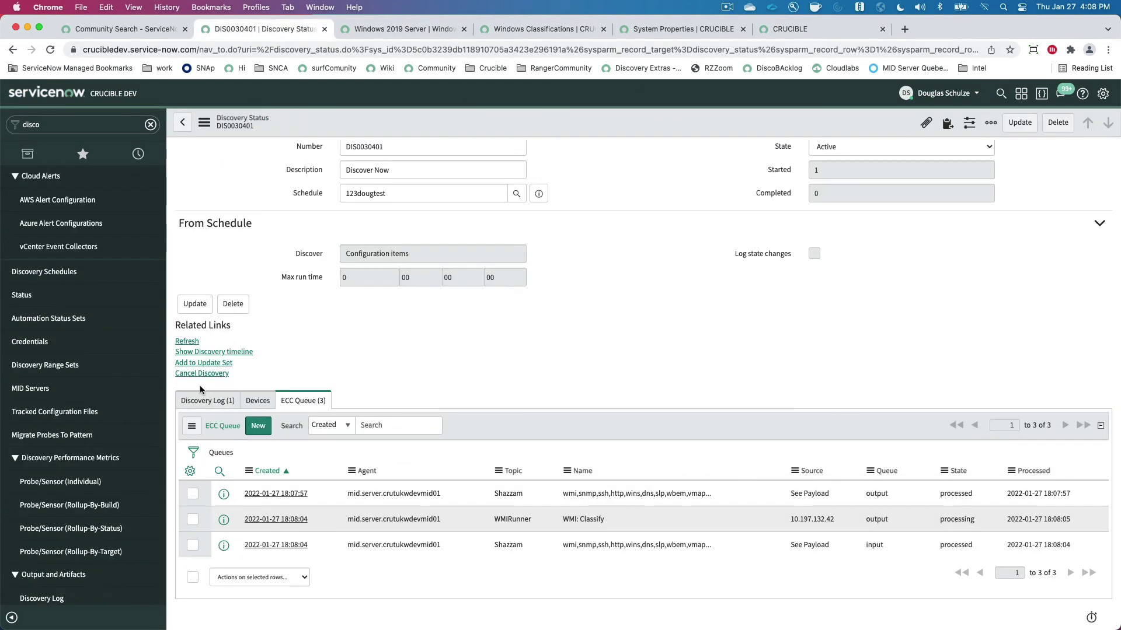
- Refresh the ECC queue until the Windows OS - Servers pattern launcher entry appears
click(221, 453)
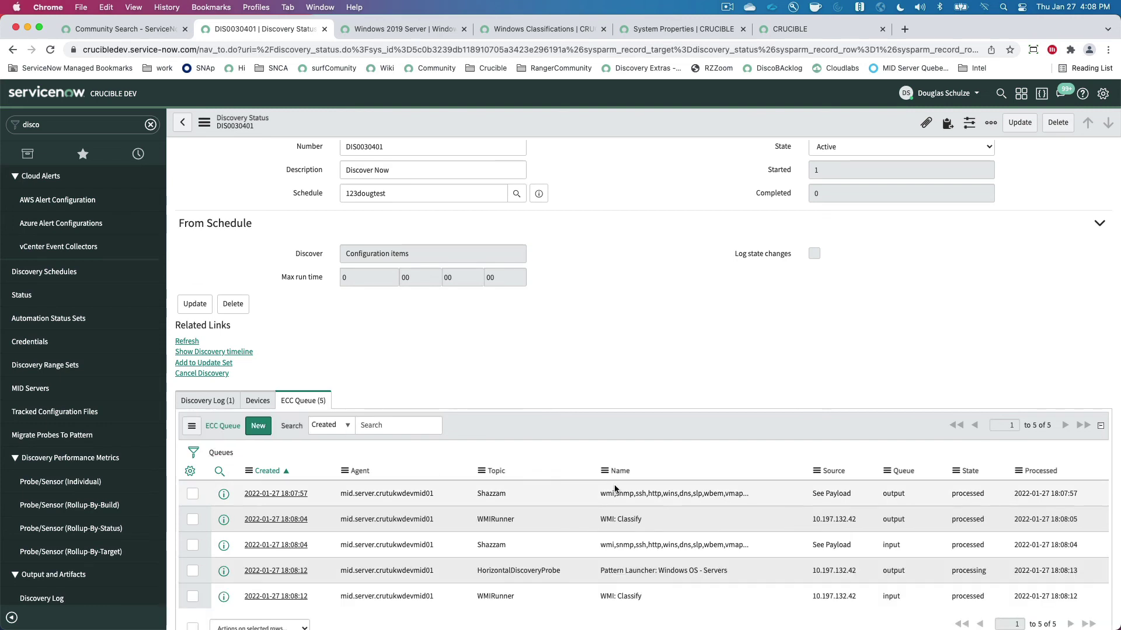
scroll(615, 489, down, 2)
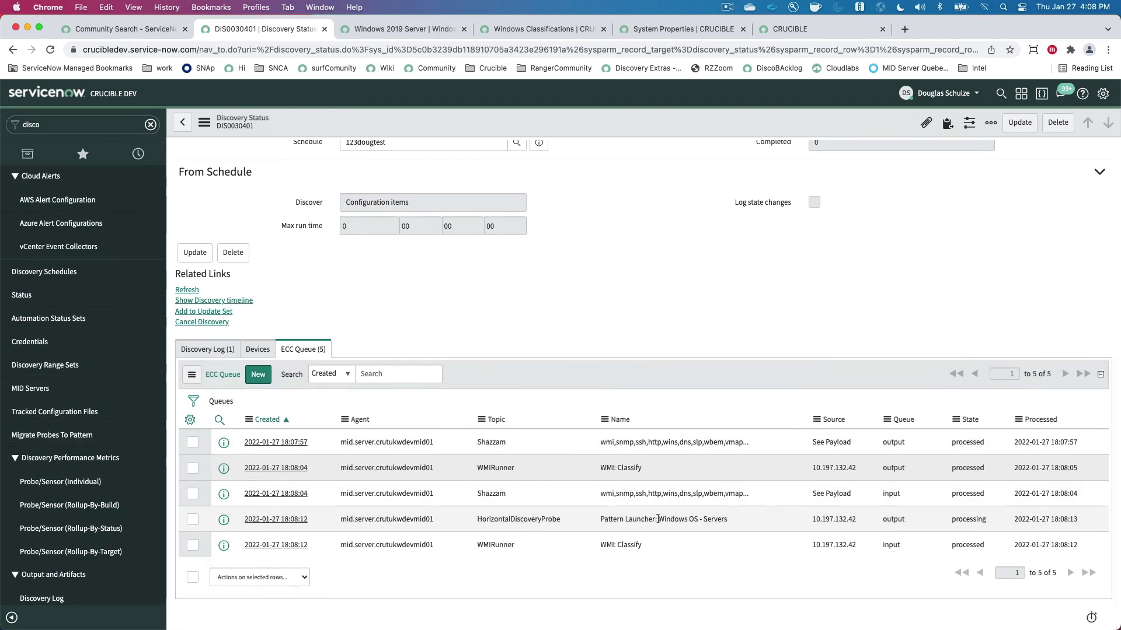
drag(658, 519, 743, 521)
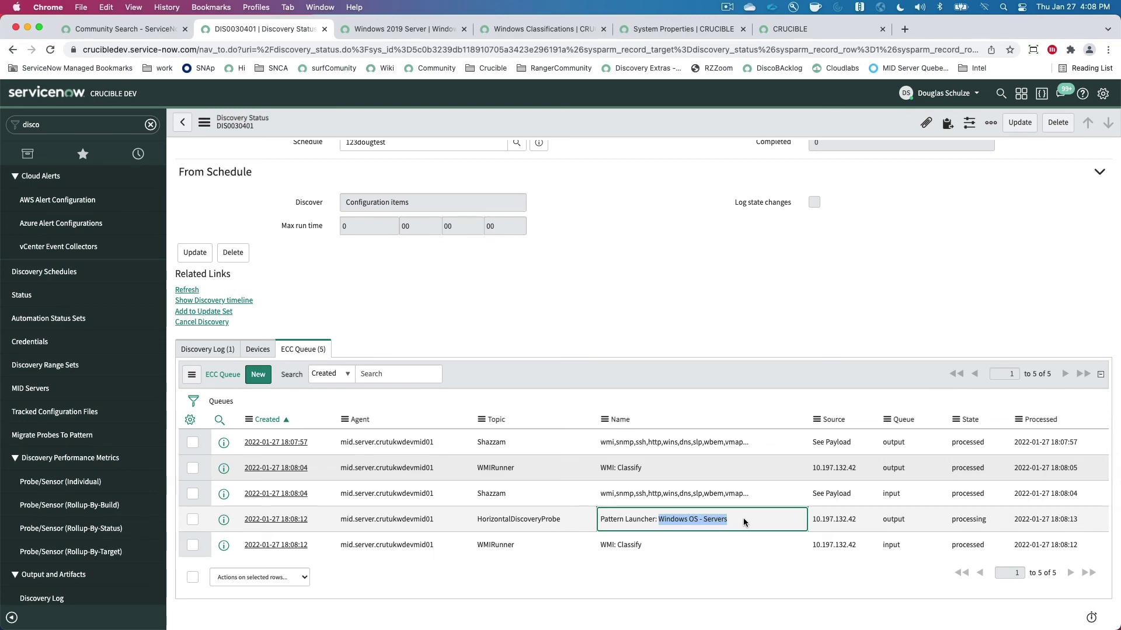
click(187, 290)
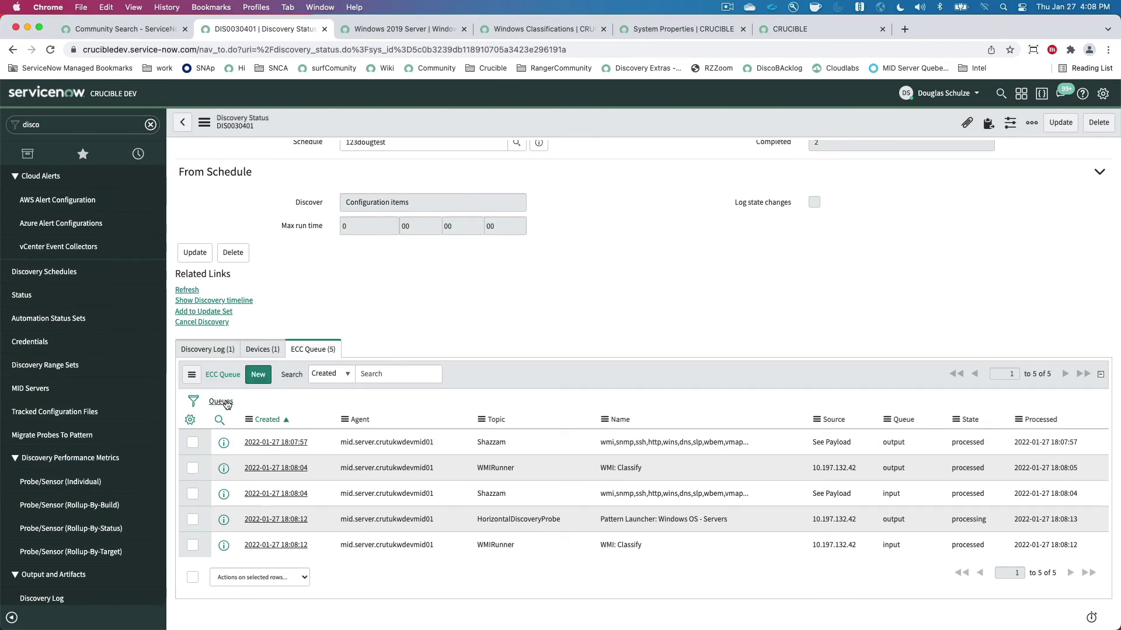
click(226, 403)
click(227, 403)
click(226, 403)
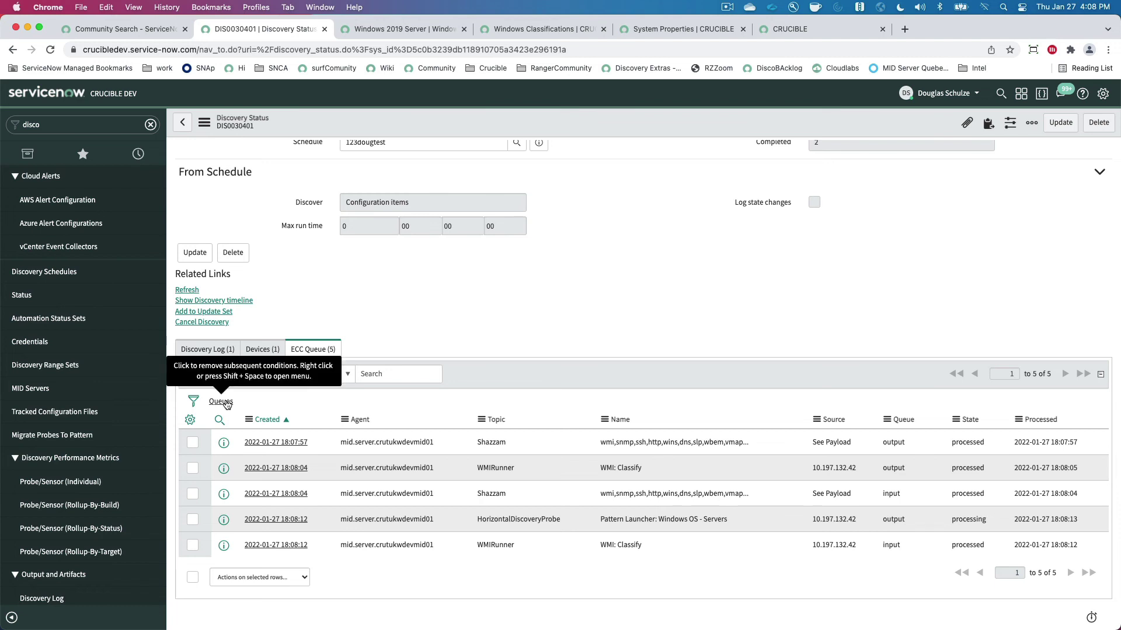
click(226, 403)
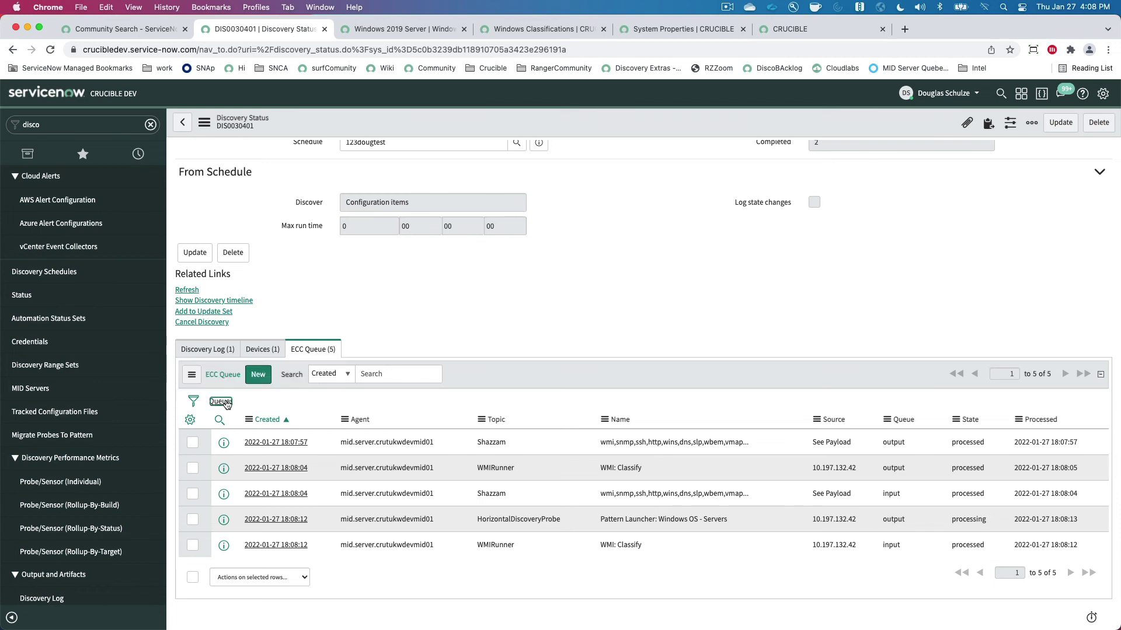
- Show the Devices tab, where host 10.197.132.42 is classified as Windows Server
click(727, 11)
scroll(629, 413, down, 3)
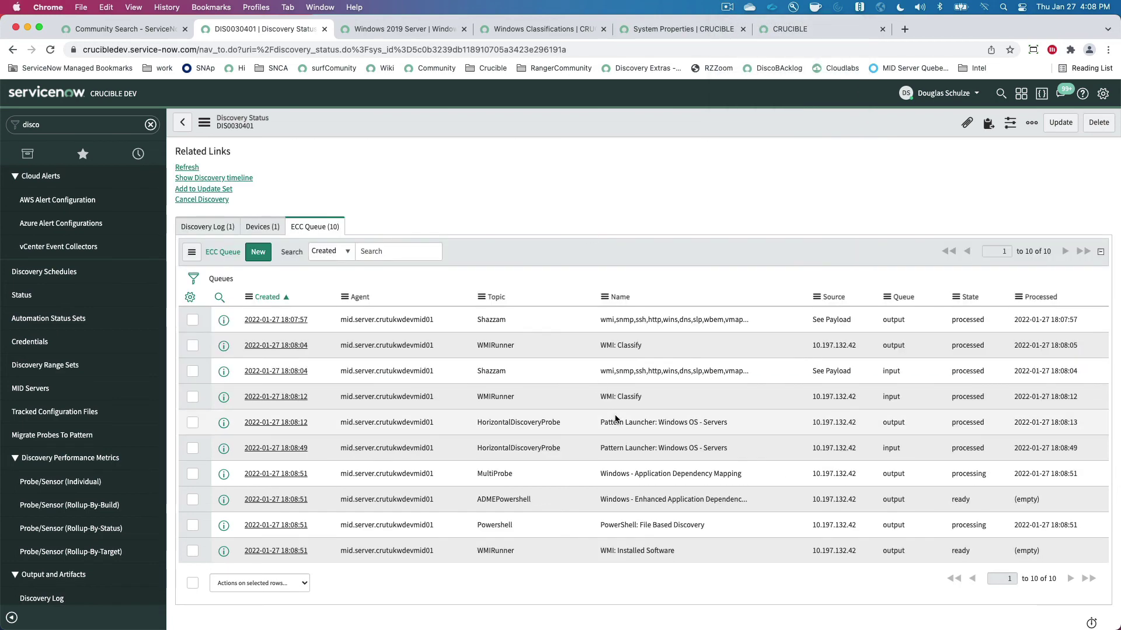
scroll(630, 386, down, 1)
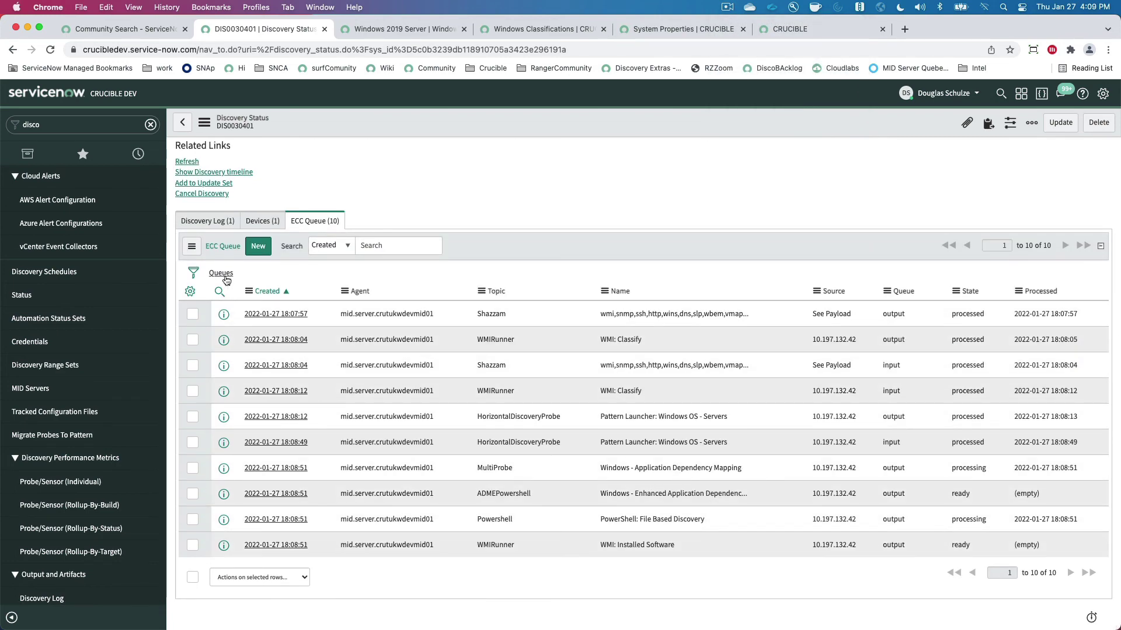
scroll(609, 411, down, 3)
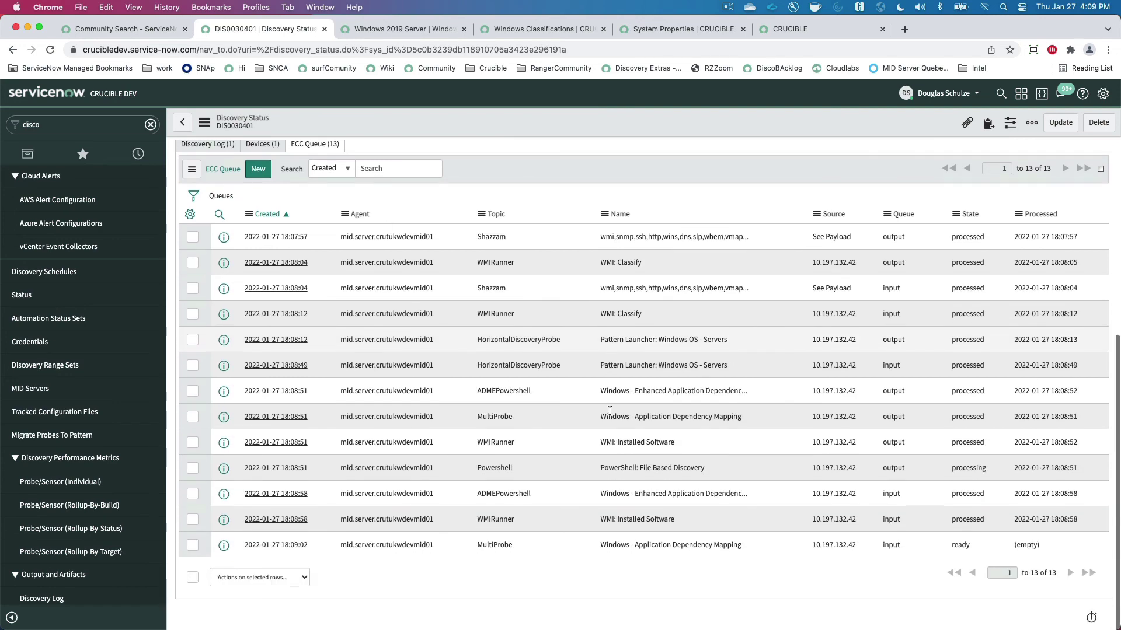
scroll(615, 404, up, 5)
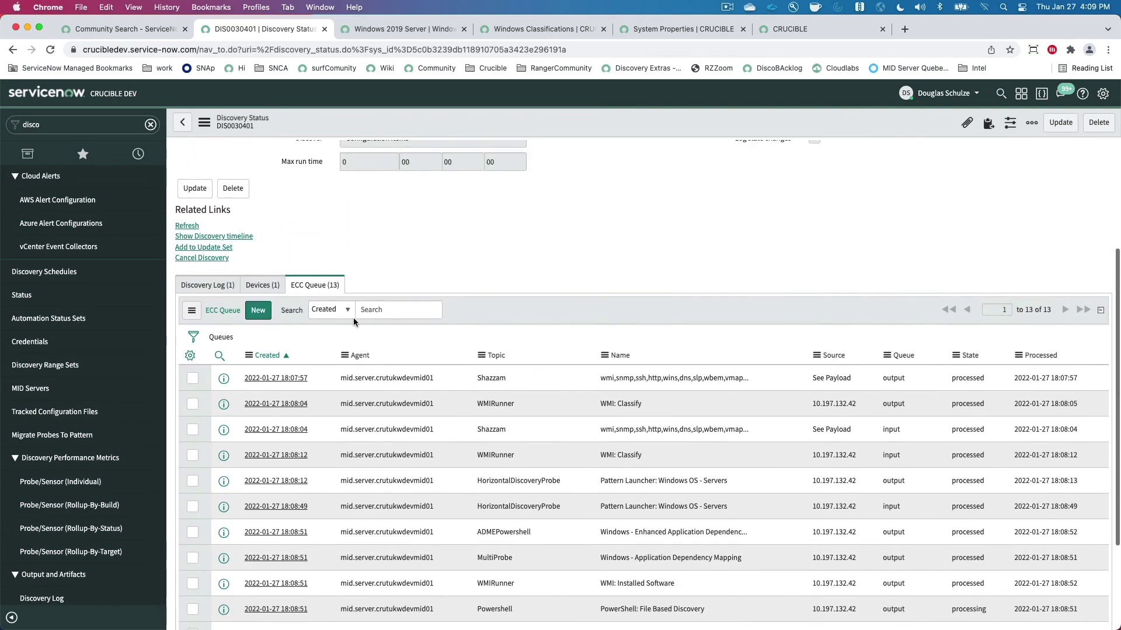
click(270, 285)
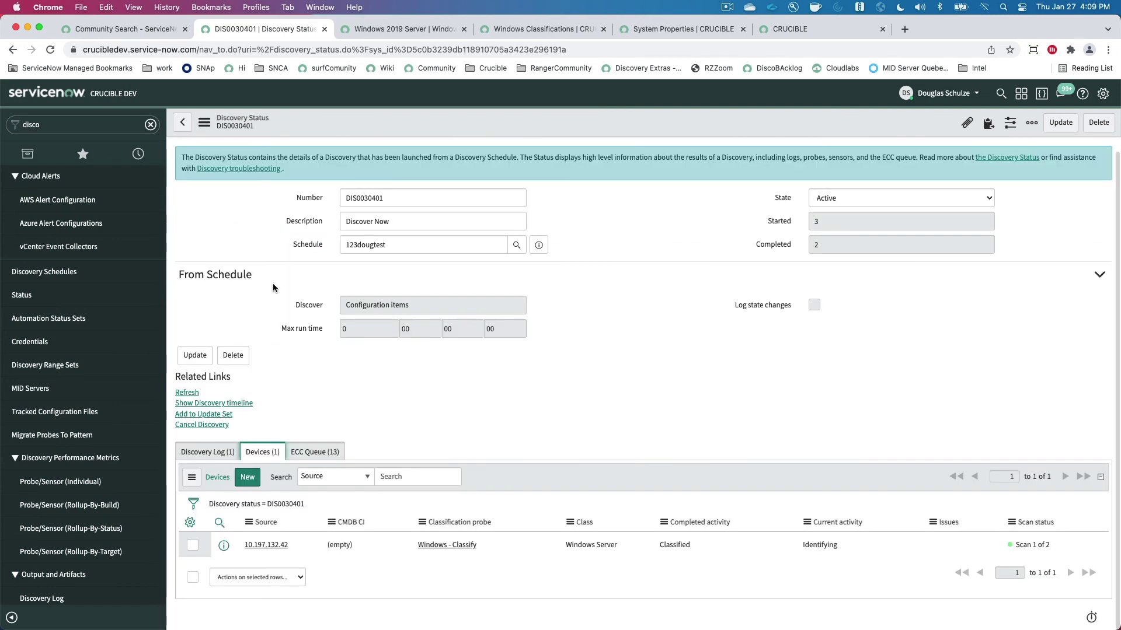
- Refresh DIS0030401, review crutukw2022 as a Windows 2022 Server CI, then list Windows Classifications
click(187, 393)
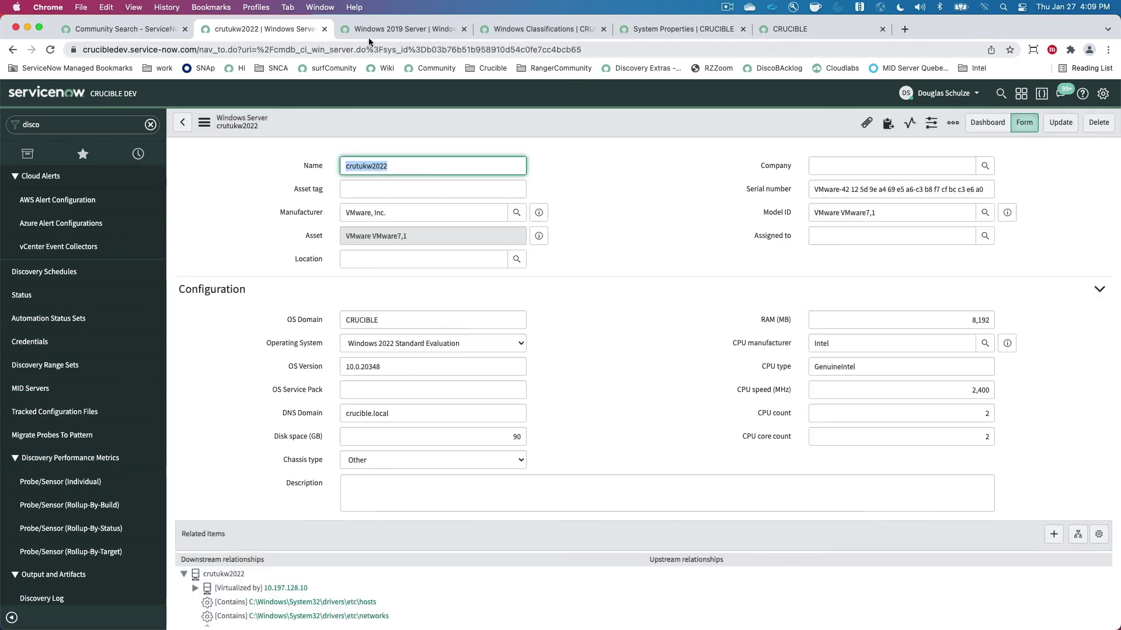
click(405, 29)
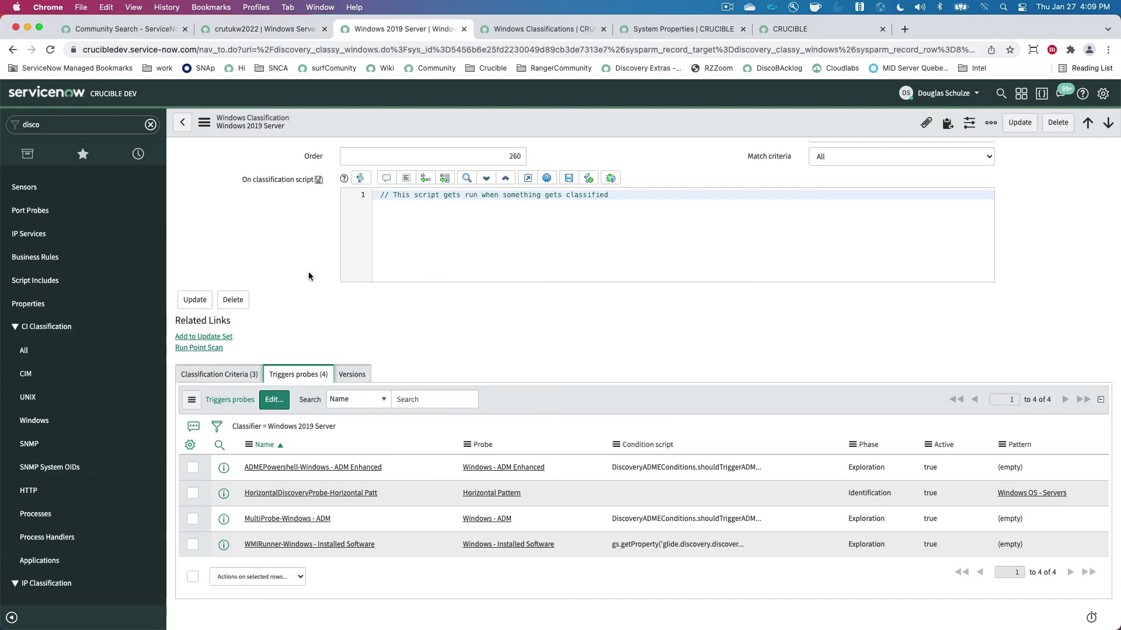
click(39, 425)
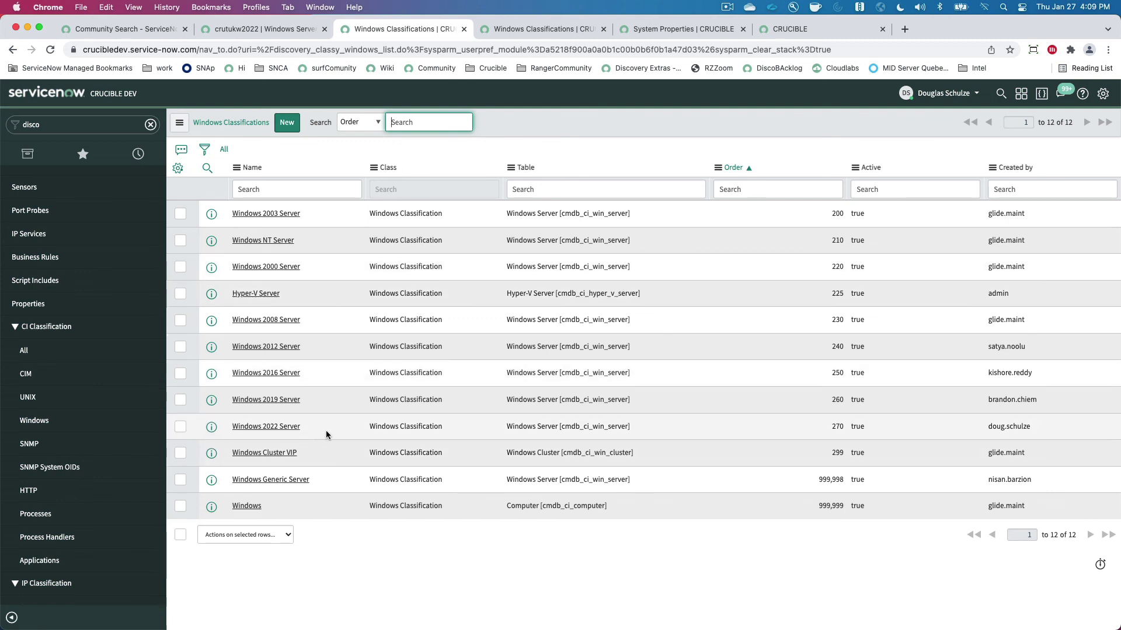
- Review the Windows 2022 Server classification's four triggered probes, cross-checking the classification debug log
click(264, 429)
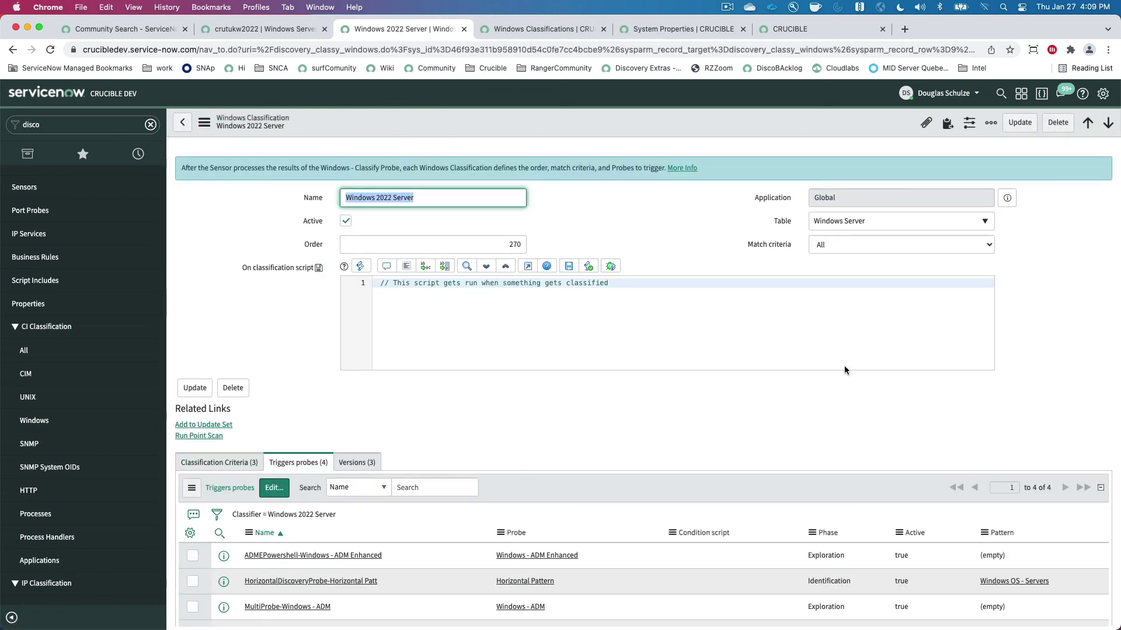
scroll(667, 396, down, 3)
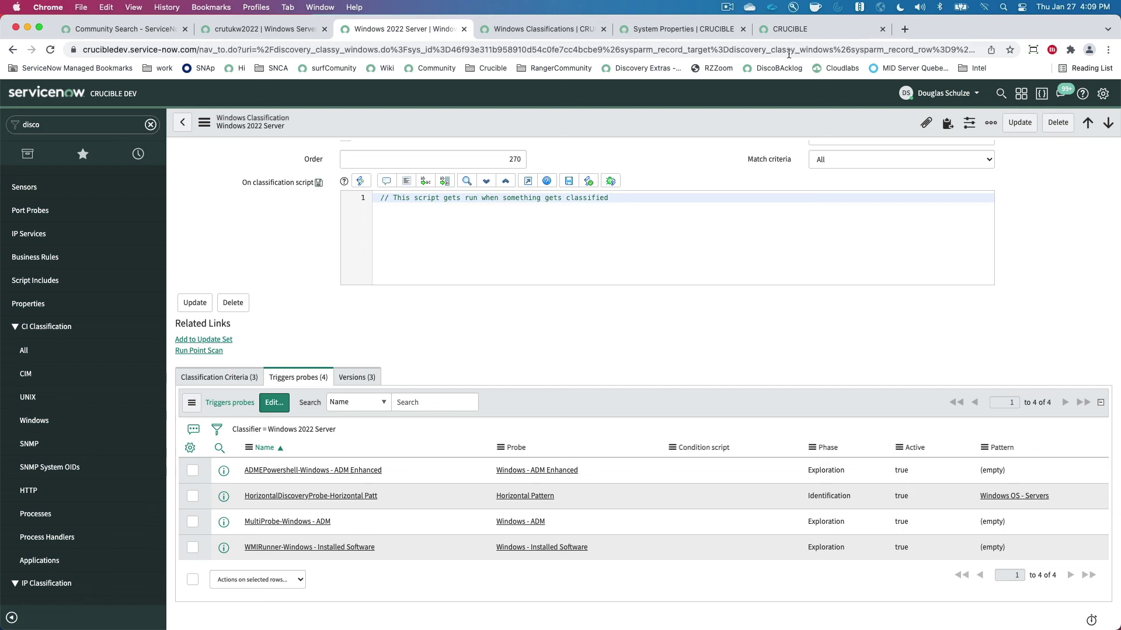
click(804, 28)
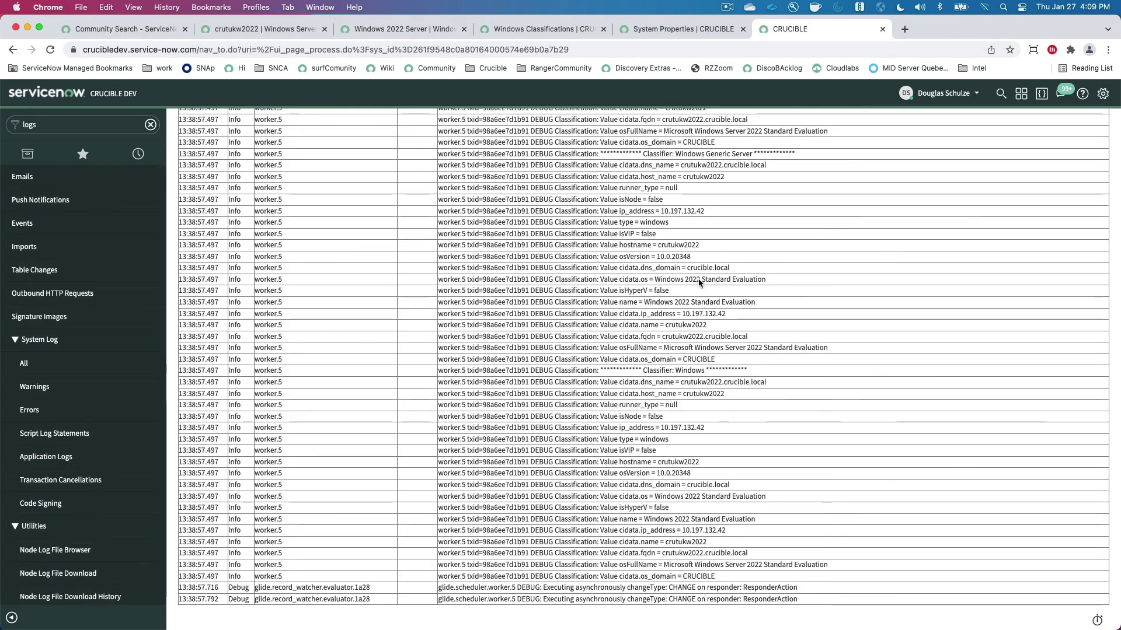
click(406, 29)
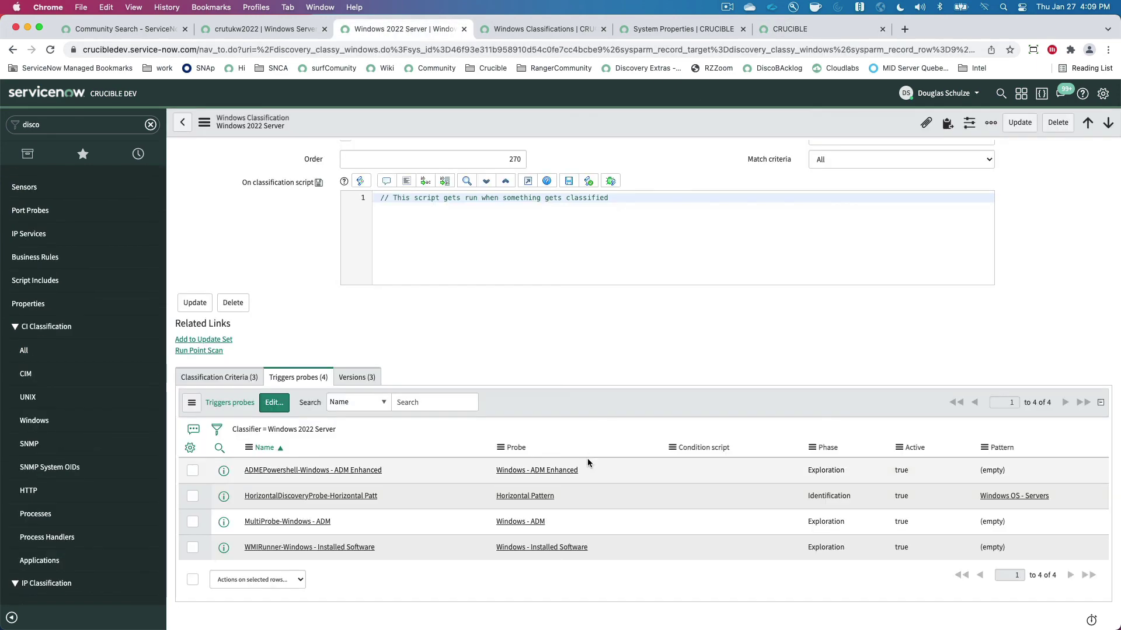
click(728, 8)
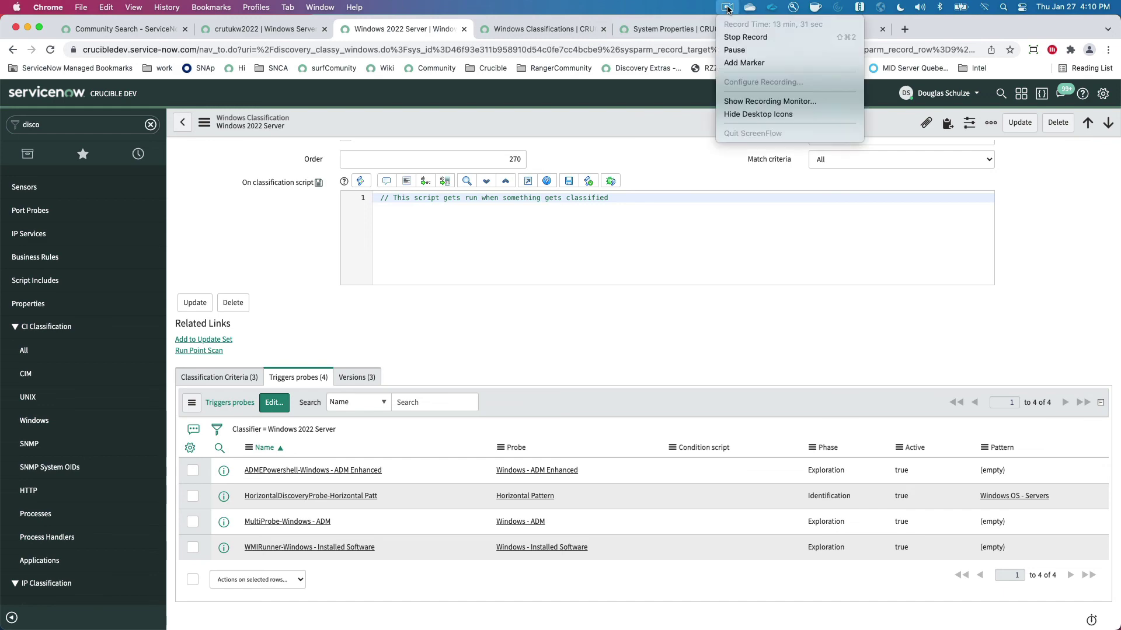